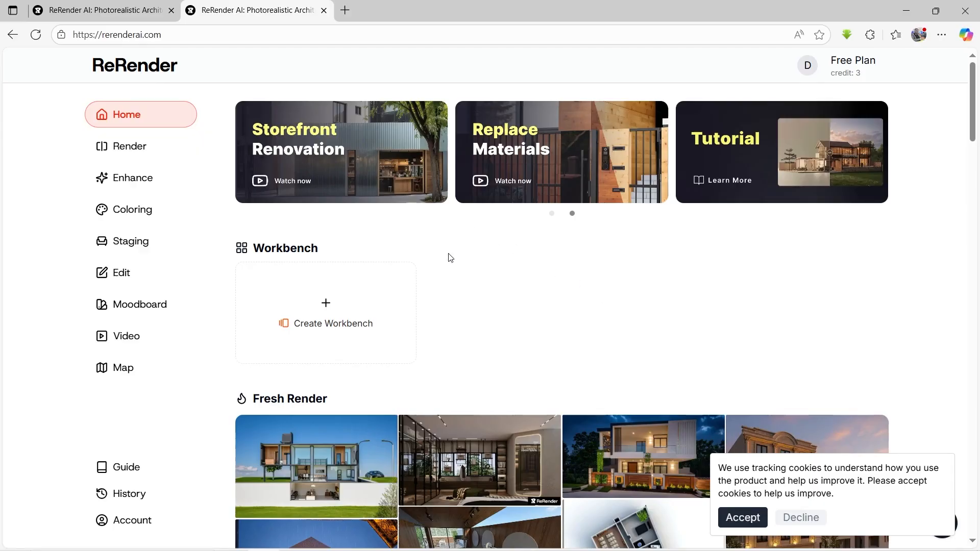
Step: Browse the Fresh Render gallery on the home page to examine the example architectural renders
{"action": "scroll", "coordinate": [492, 315], "scroll_direction": "down", "scroll_amount": 2}
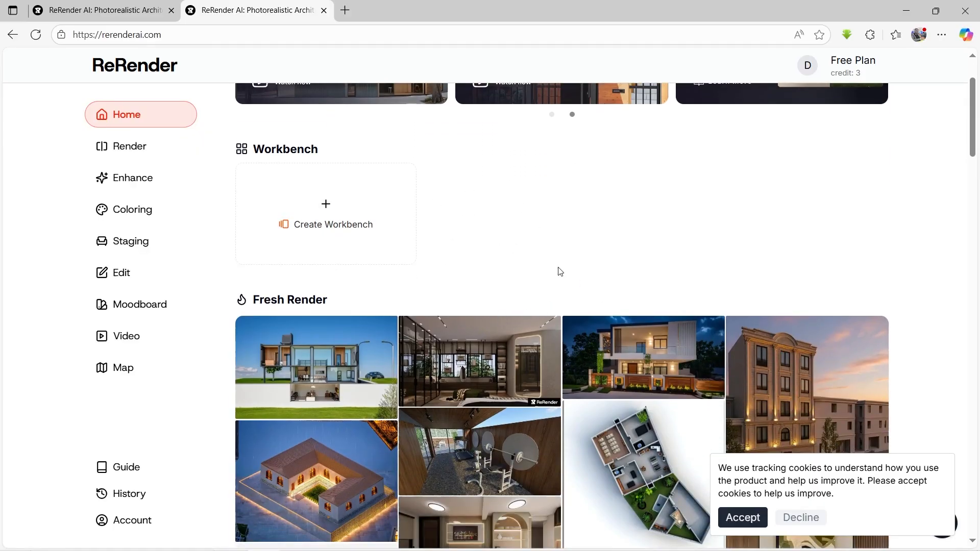
{"action": "scroll", "coordinate": [549, 245], "scroll_direction": "down", "scroll_amount": 1}
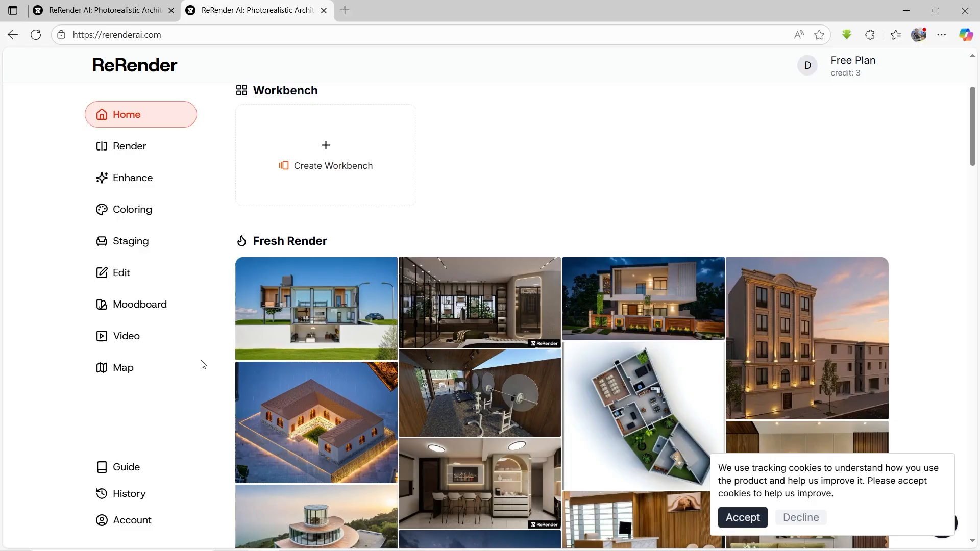
{"action": "scroll", "coordinate": [346, 332], "scroll_direction": "down", "scroll_amount": 2}
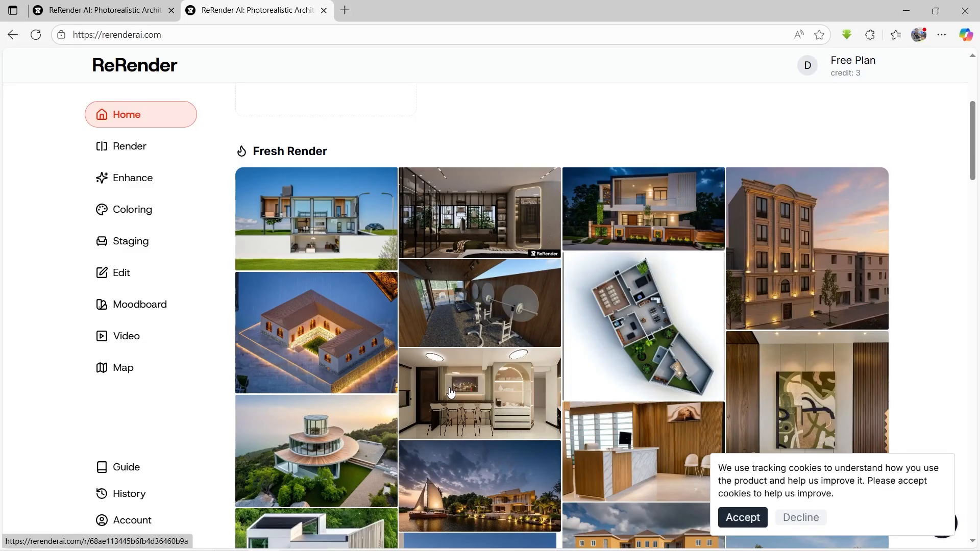
{"action": "scroll", "coordinate": [450, 393], "scroll_direction": "down", "scroll_amount": 1}
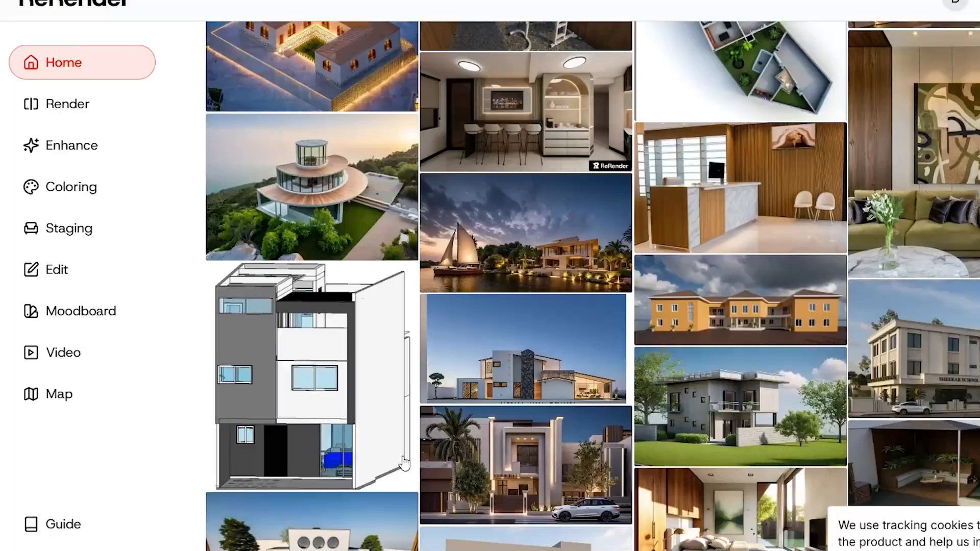
{"action": "scroll", "coordinate": [403, 462], "scroll_direction": "down", "scroll_amount": 5}
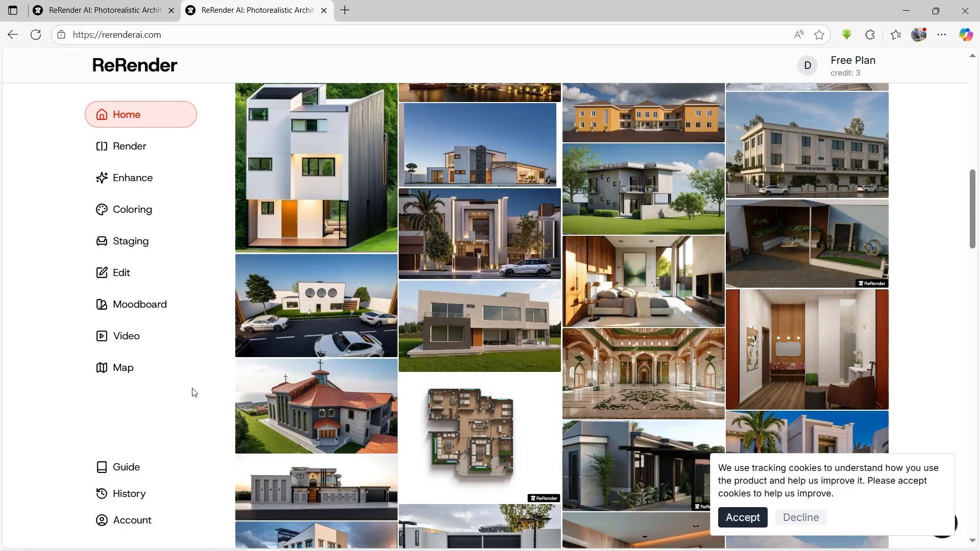
{"action": "scroll", "coordinate": [366, 204], "scroll_direction": "up", "scroll_amount": 1}
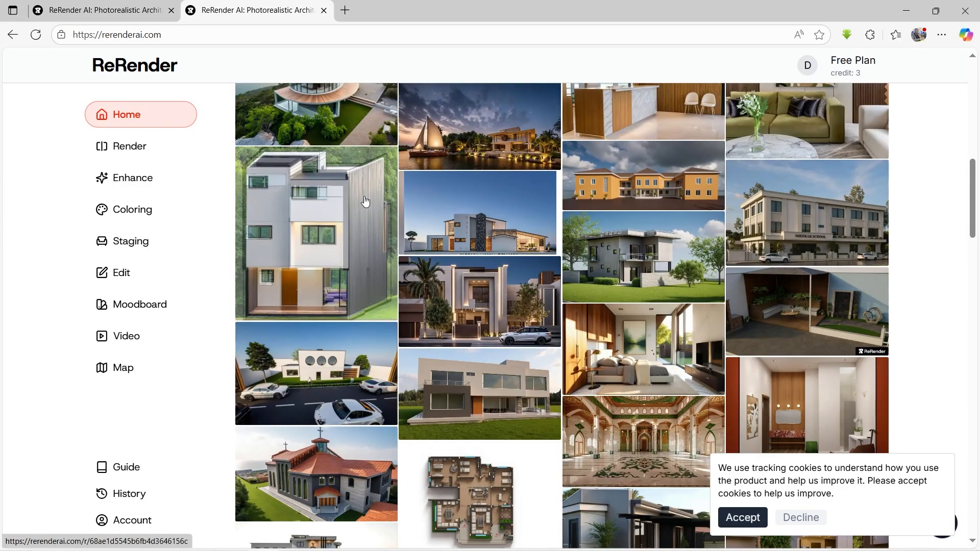
{"action": "scroll", "coordinate": [365, 202], "scroll_direction": "up", "scroll_amount": 6}
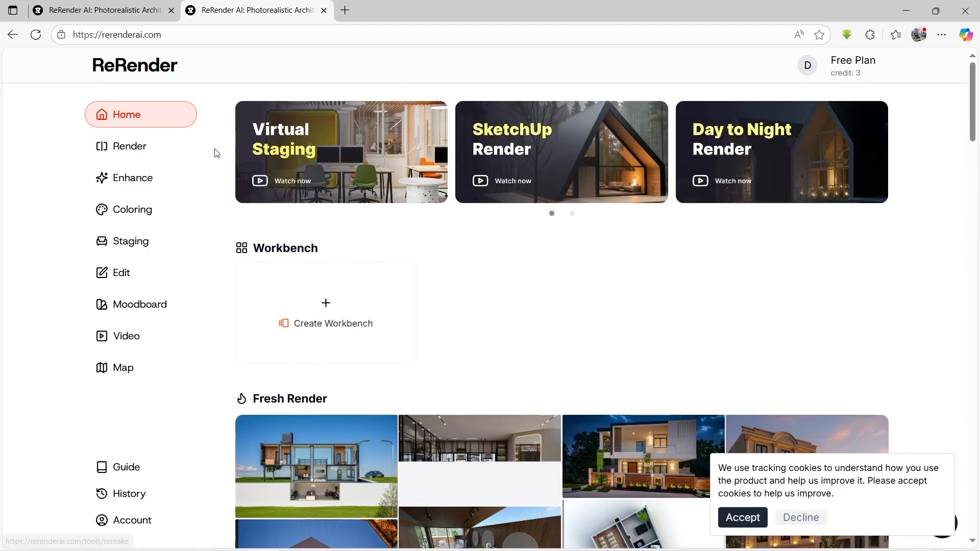
Step: Upload Front Entrance 01.png from the Exports 001 folder into the Render tool and accept the tracking cookies
{"action": "left_click", "coordinate": [129, 148]}
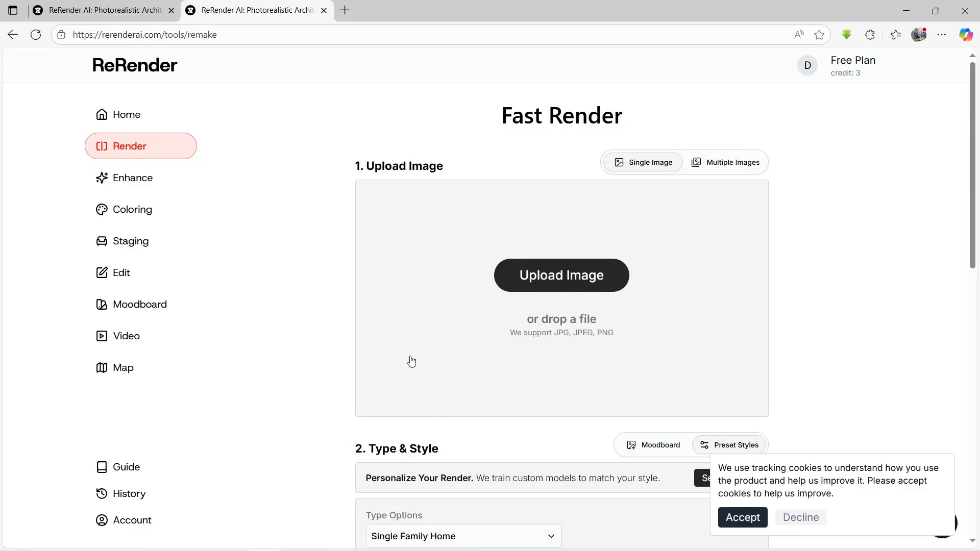
{"action": "left_click", "coordinate": [538, 332]}
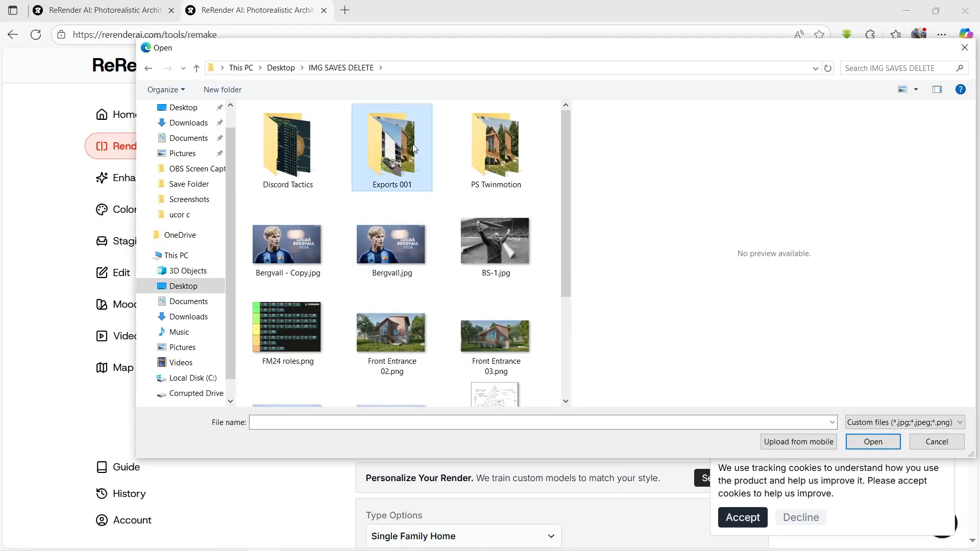
{"action": "double_click", "coordinate": [391, 148]}
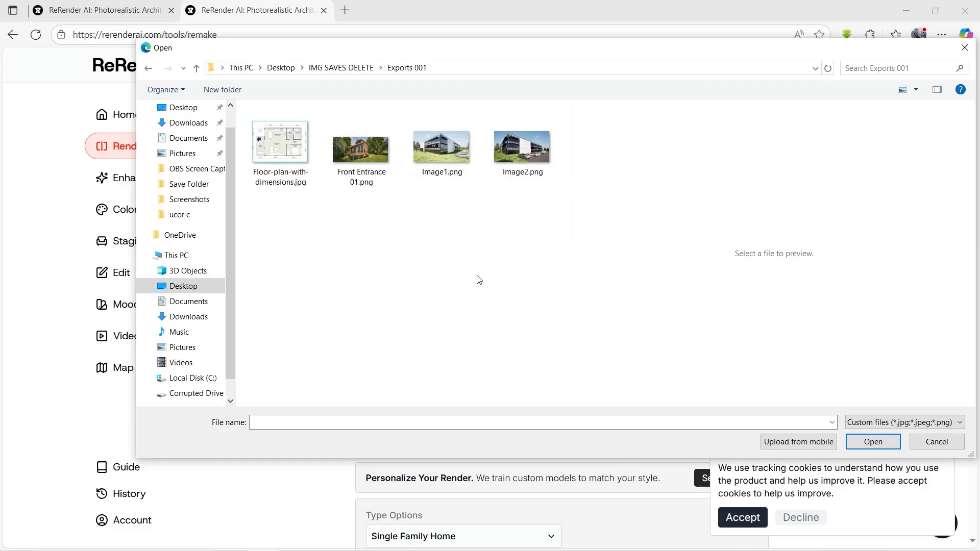
{"action": "left_click", "coordinate": [359, 157]}
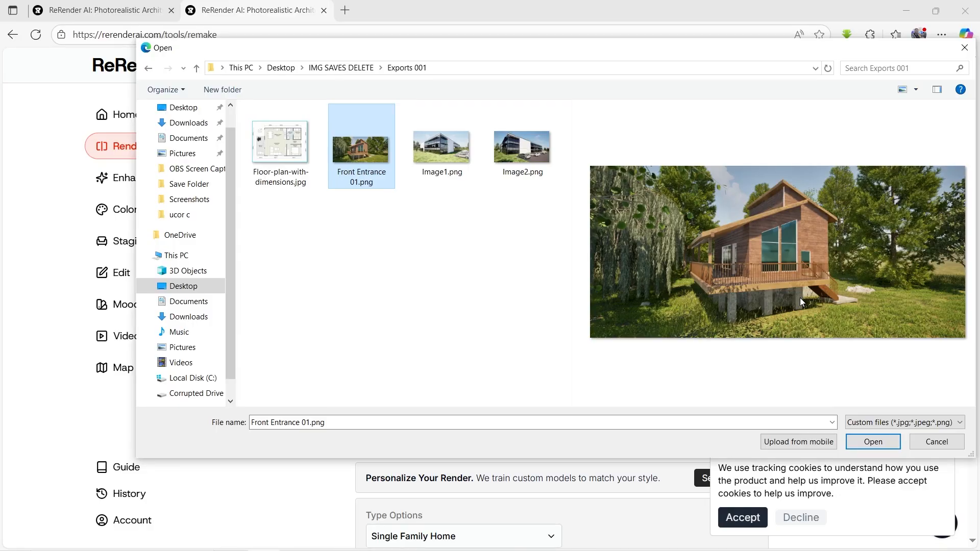
{"action": "left_click", "coordinate": [874, 443]}
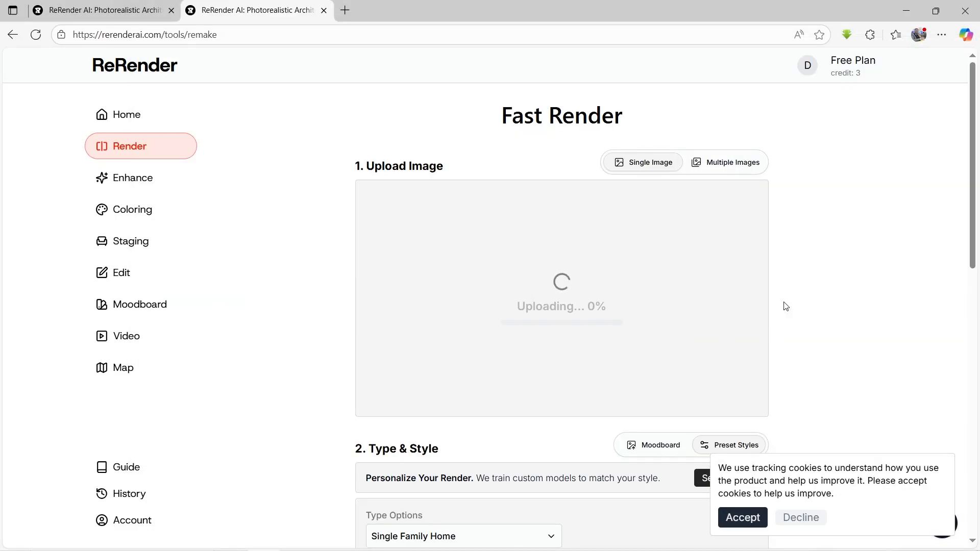
{"action": "left_click", "coordinate": [742, 518]}
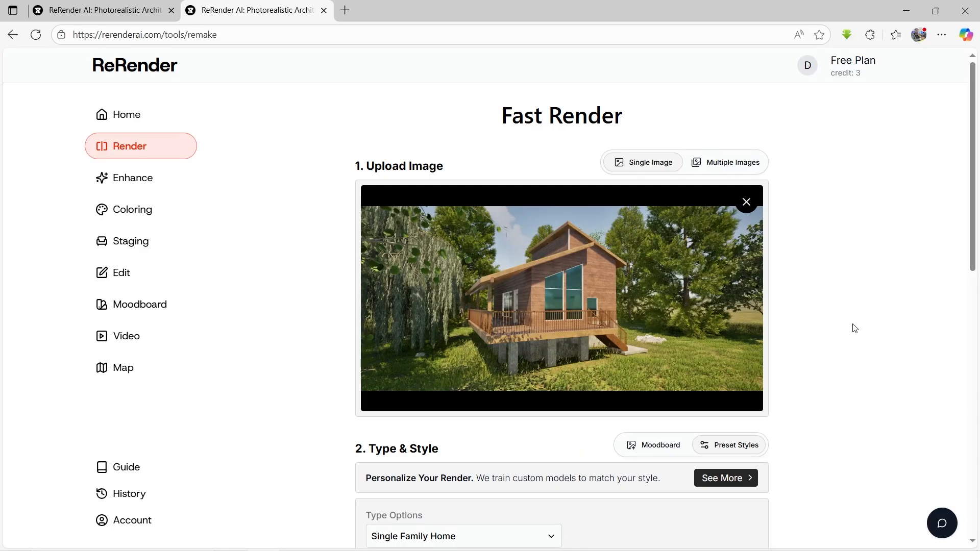
Step: Review the building type categories and set the render's type option to Farmhouse under Residential Properties
{"action": "scroll", "coordinate": [794, 344], "scroll_direction": "down", "scroll_amount": 4}
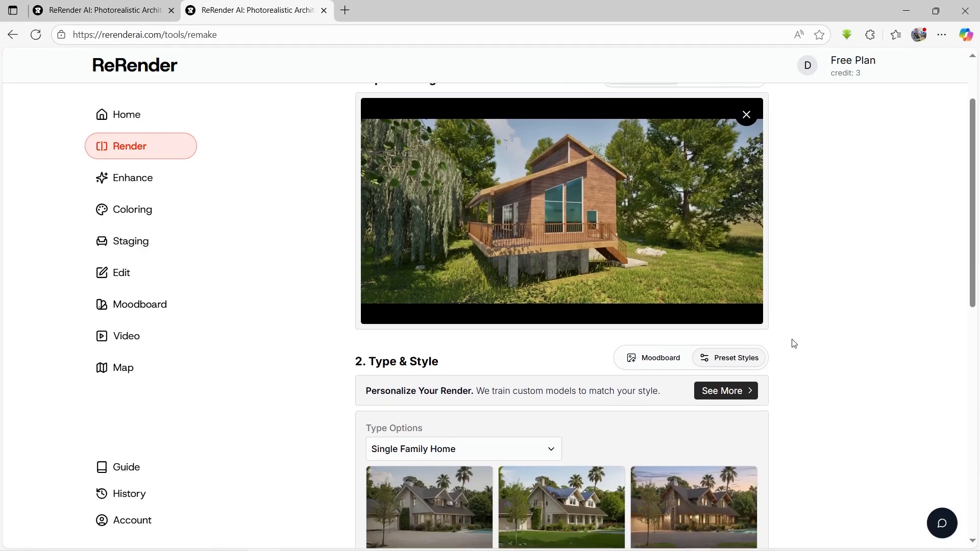
{"action": "scroll", "coordinate": [794, 343], "scroll_direction": "down", "scroll_amount": 1}
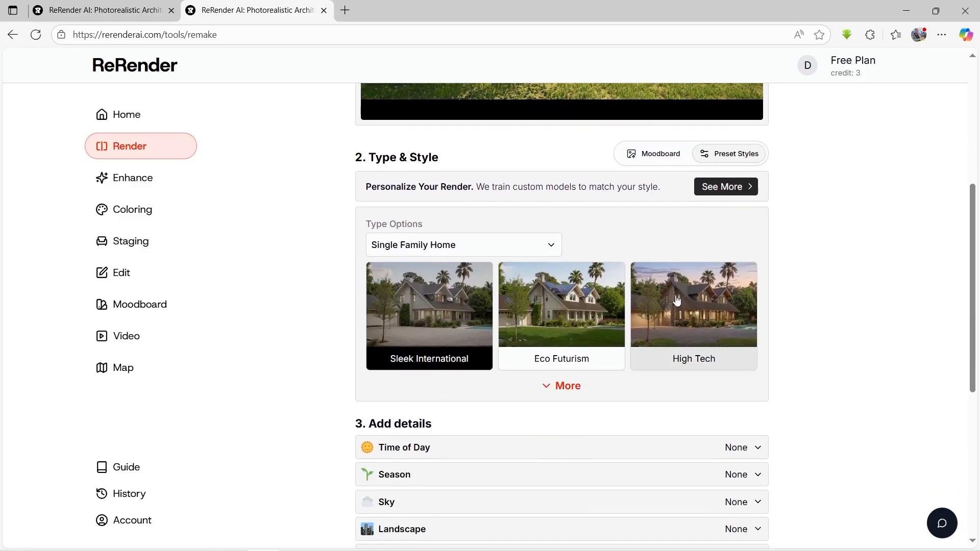
{"action": "scroll", "coordinate": [649, 291], "scroll_direction": "up", "scroll_amount": 1}
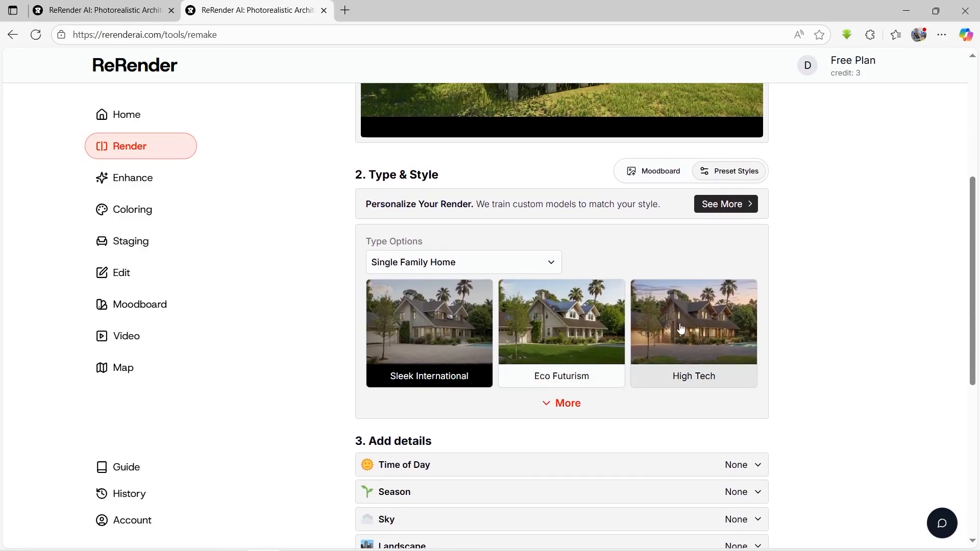
{"action": "left_click", "coordinate": [509, 262]}
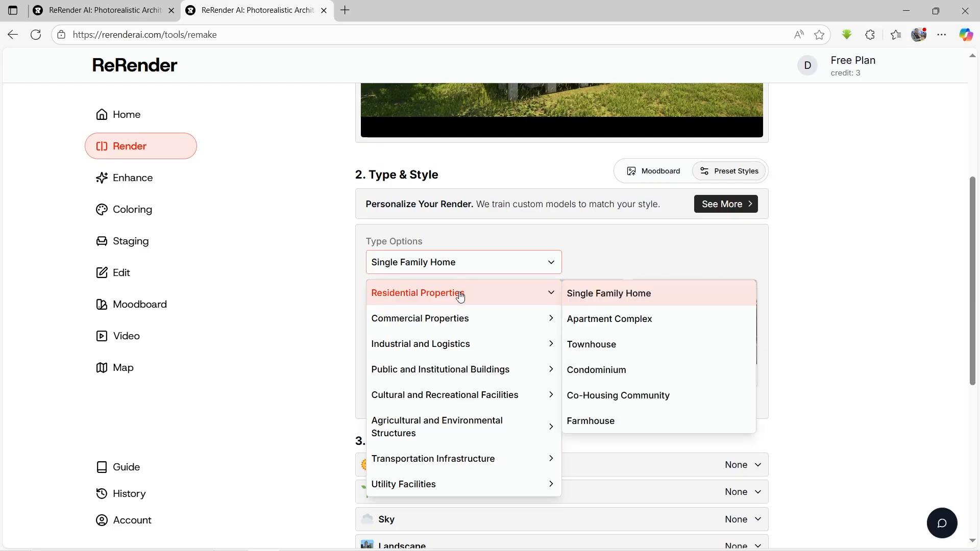
{"action": "mouse_move", "coordinate": [494, 318]}
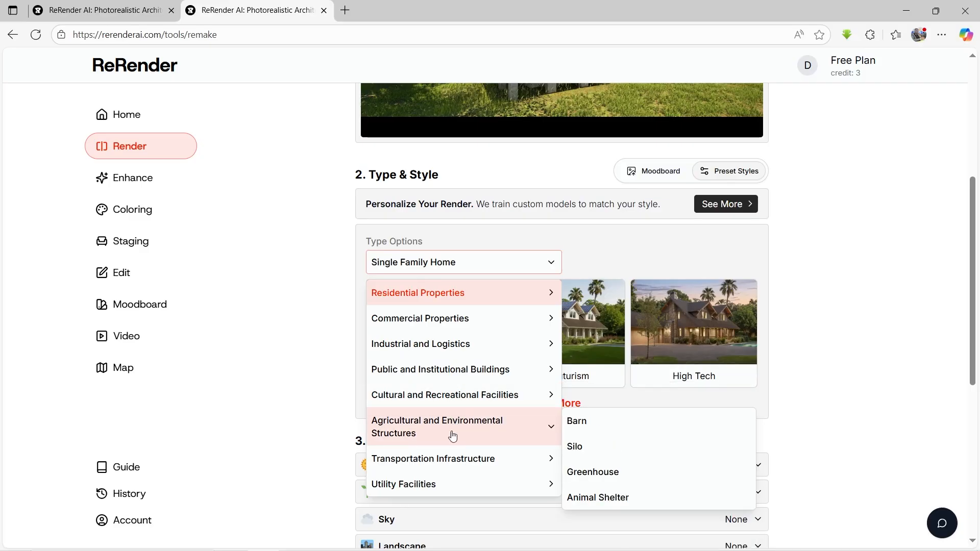
{"action": "mouse_move", "coordinate": [452, 461]}
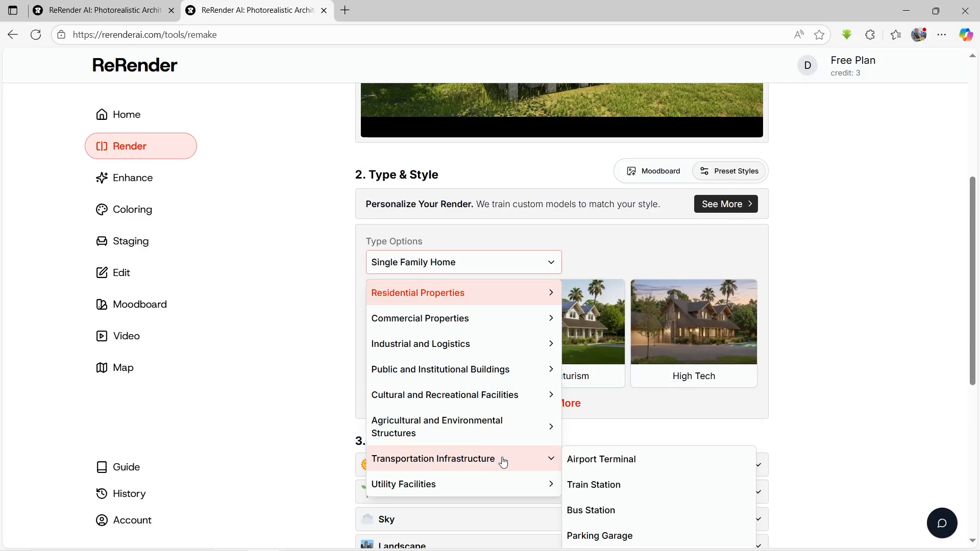
{"action": "mouse_move", "coordinate": [492, 432]}
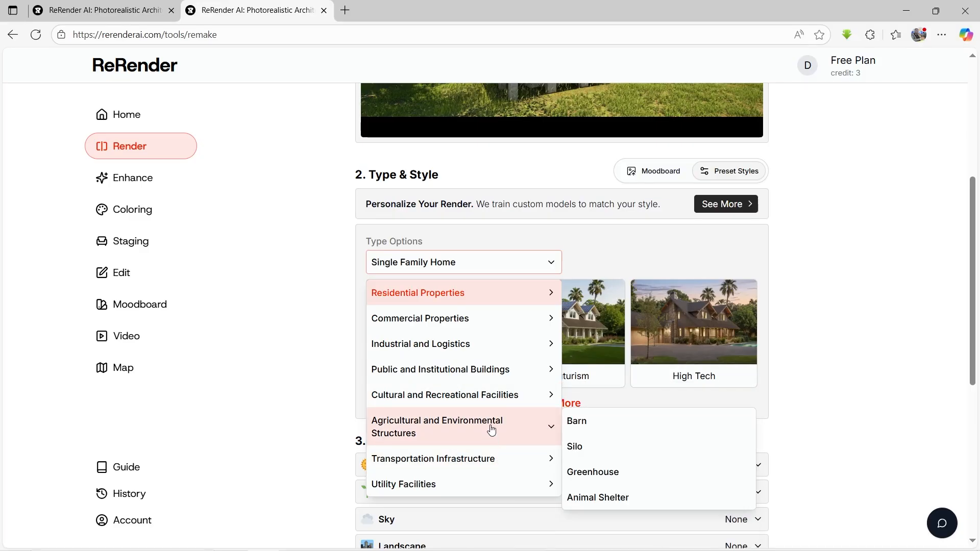
{"action": "mouse_move", "coordinate": [479, 394]}
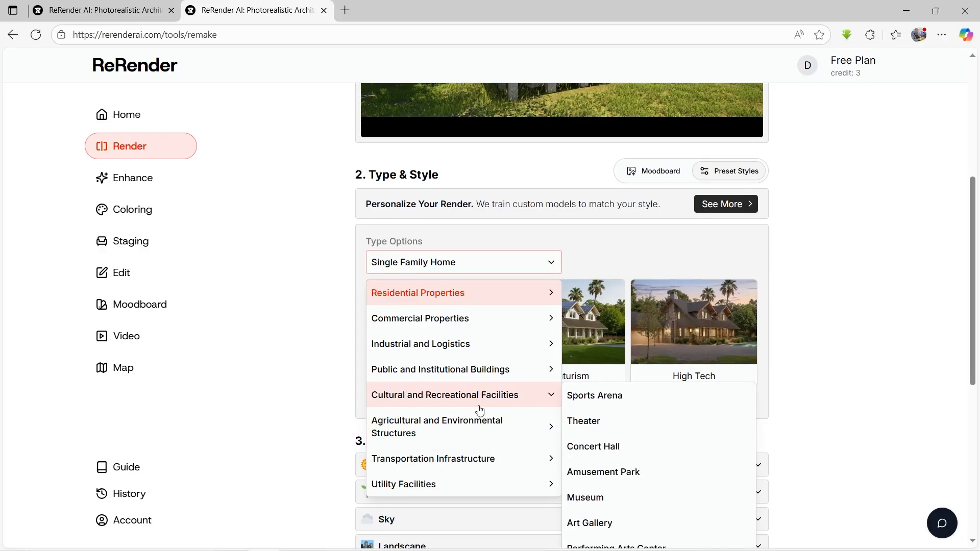
{"action": "scroll", "coordinate": [480, 409], "scroll_direction": "down", "scroll_amount": 1}
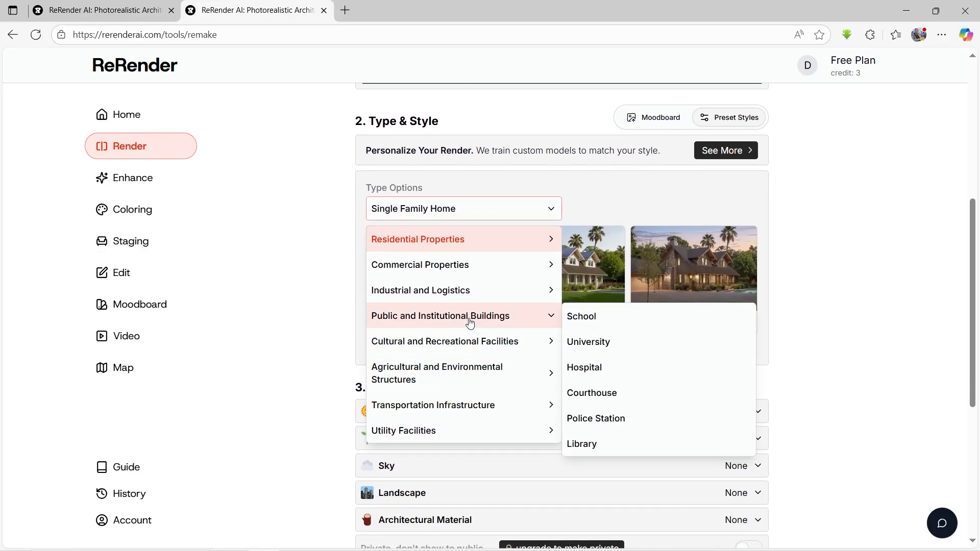
{"action": "mouse_move", "coordinate": [495, 252]}
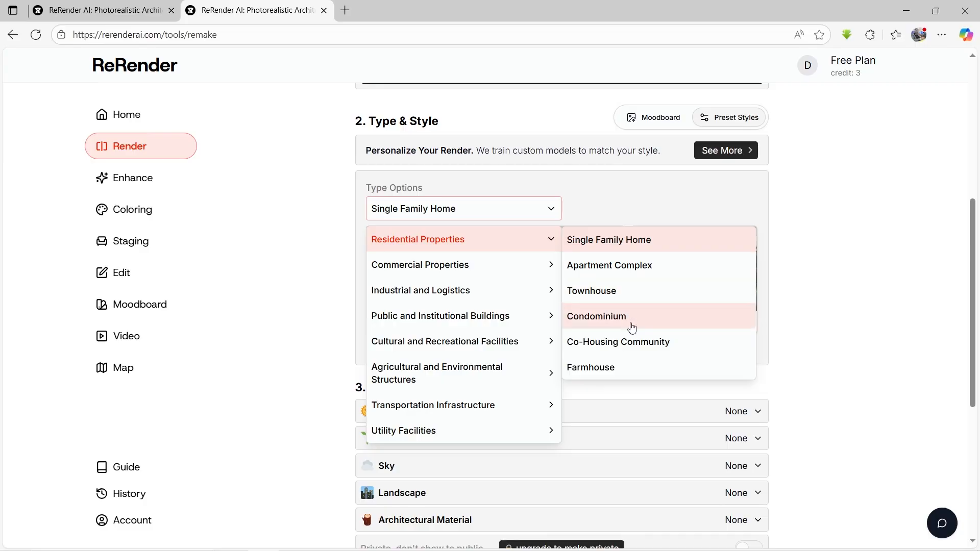
{"action": "left_click", "coordinate": [631, 371]}
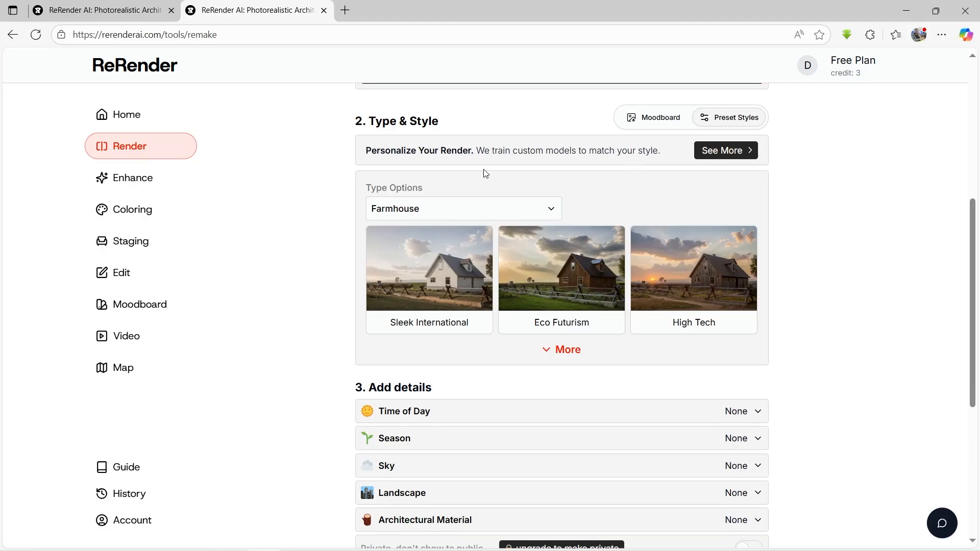
Step: Set the render's time of day to Midday and its season to Spring
{"action": "scroll", "coordinate": [510, 291], "scroll_direction": "down", "scroll_amount": 3}
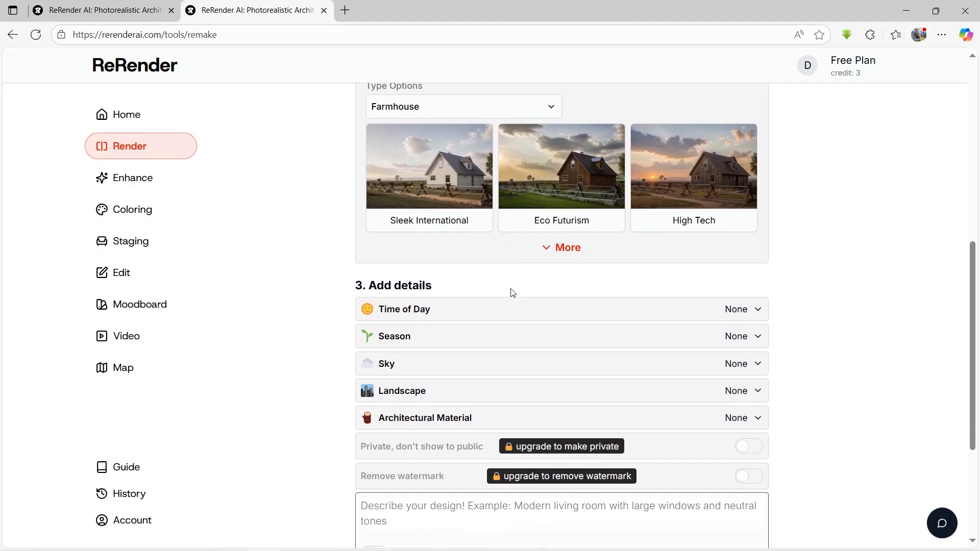
{"action": "left_click", "coordinate": [734, 259]}
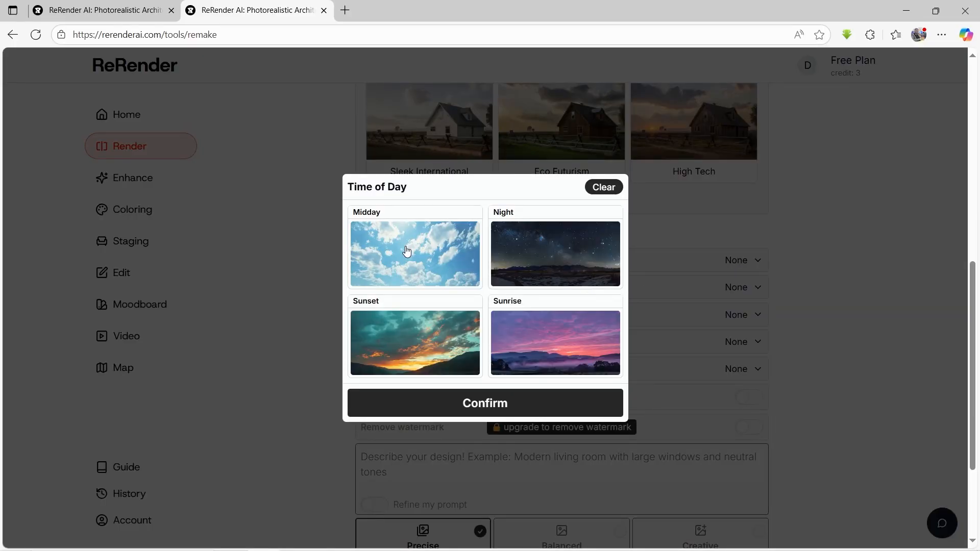
{"action": "left_click", "coordinate": [445, 260]}
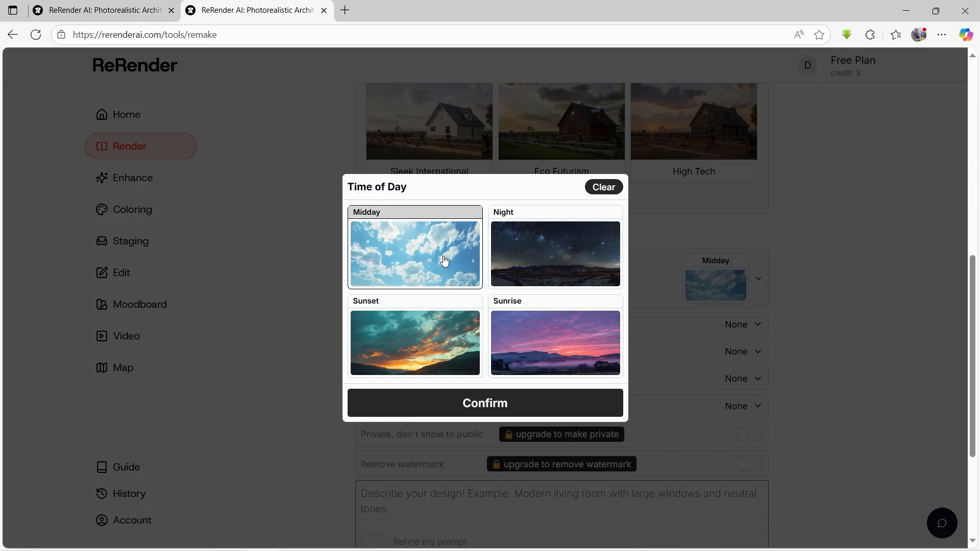
{"action": "left_click", "coordinate": [487, 404]}
{"action": "left_click", "coordinate": [624, 330]}
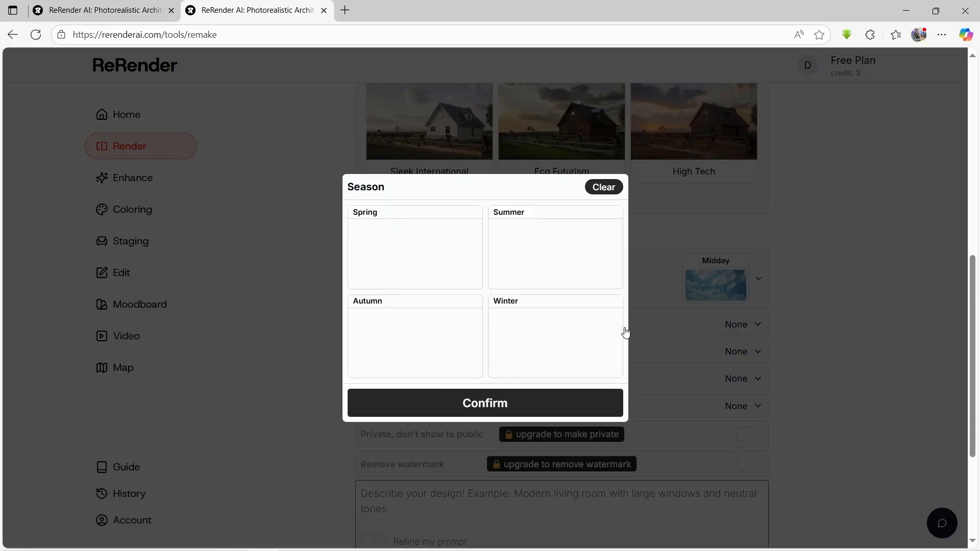
{"action": "left_click", "coordinate": [439, 262]}
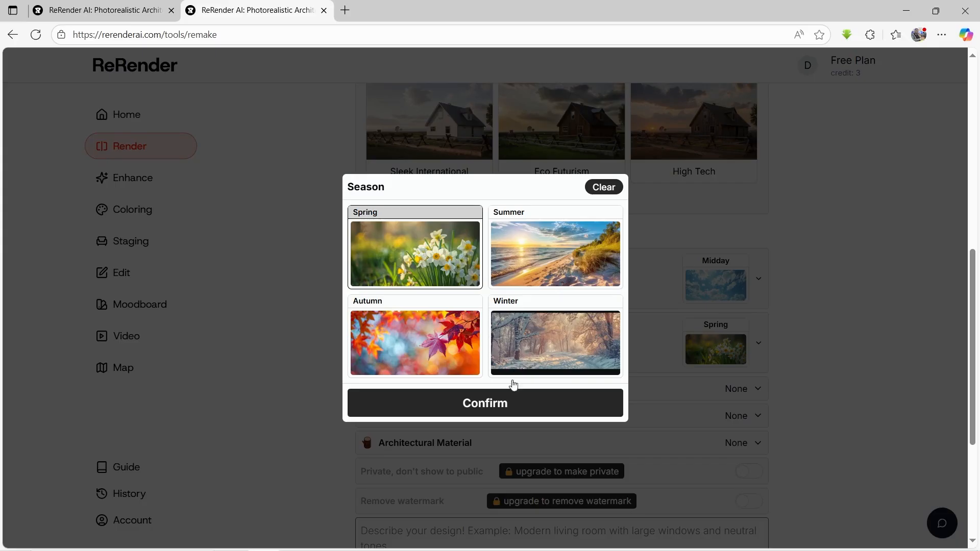
{"action": "left_click", "coordinate": [507, 406]}
Step: Choose Clear Sky as the sky detail for the render and confirm it
{"action": "scroll", "coordinate": [638, 416], "scroll_direction": "down", "scroll_amount": 2}
{"action": "left_click", "coordinate": [624, 308]}
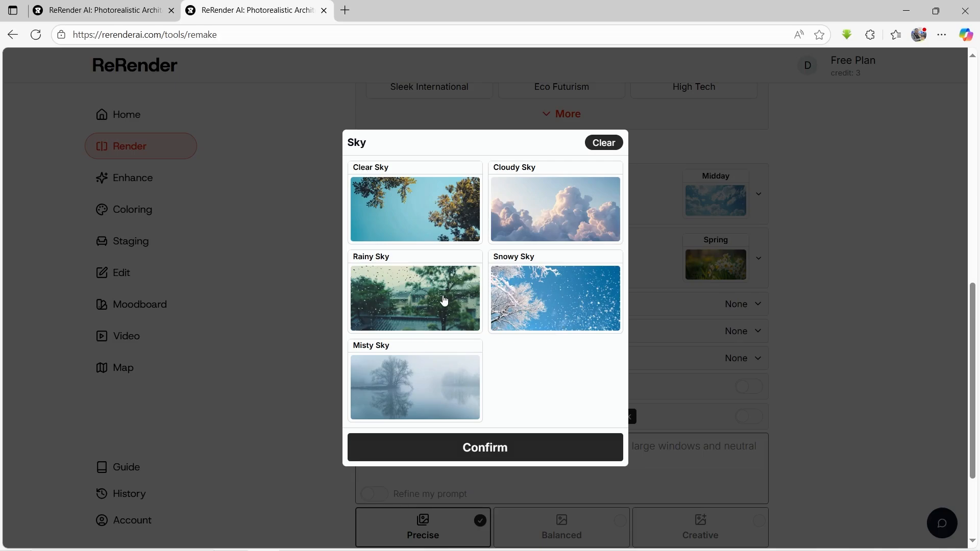
{"action": "left_click", "coordinate": [544, 198]}
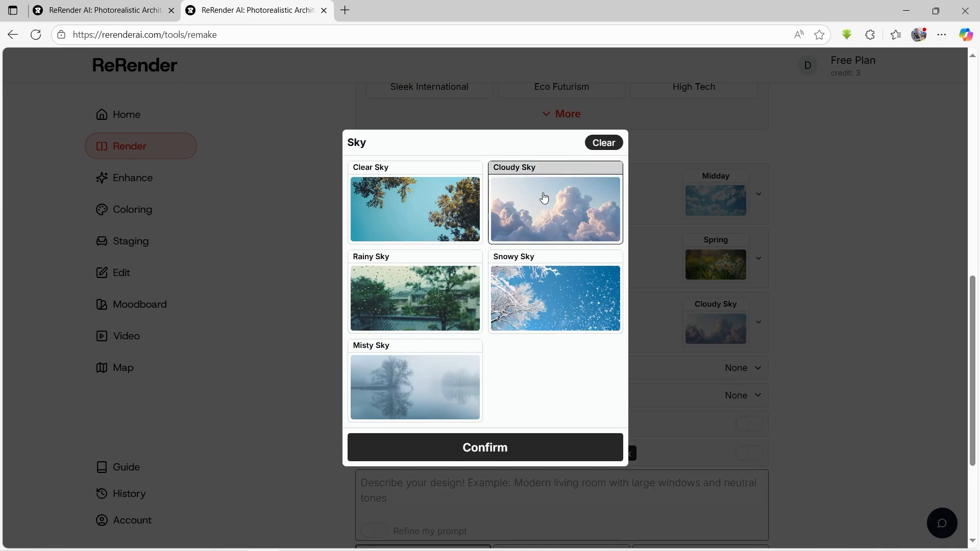
{"action": "left_click", "coordinate": [401, 215]}
{"action": "left_click", "coordinate": [498, 454]}
Step: Choose Forest as the landscape detail for the render and confirm it
{"action": "scroll", "coordinate": [606, 419], "scroll_direction": "down", "scroll_amount": 1}
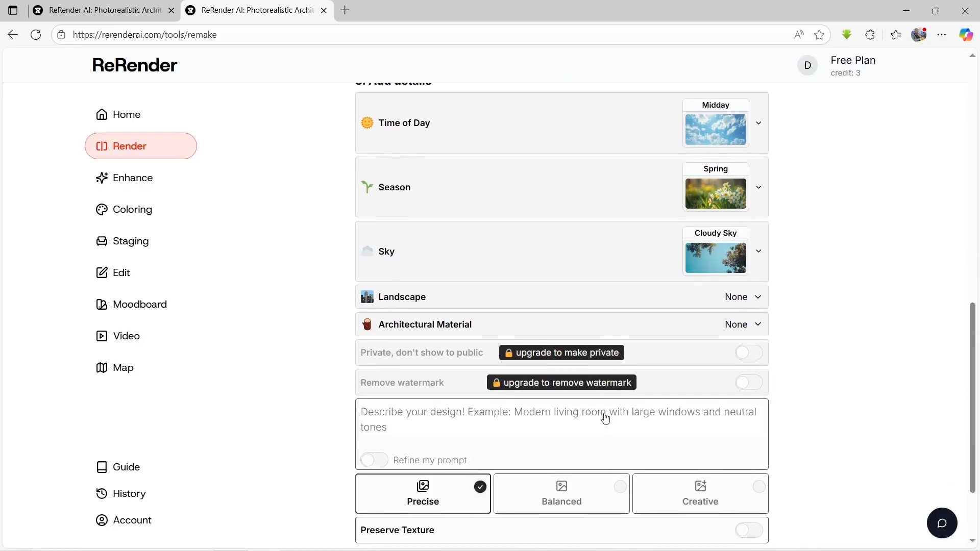
{"action": "left_click", "coordinate": [687, 291]}
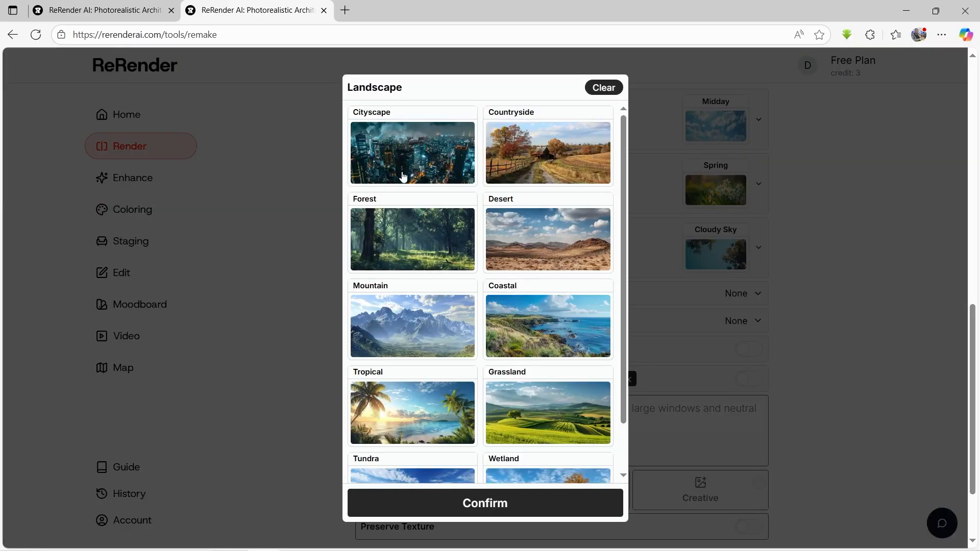
{"action": "left_click", "coordinate": [409, 241]}
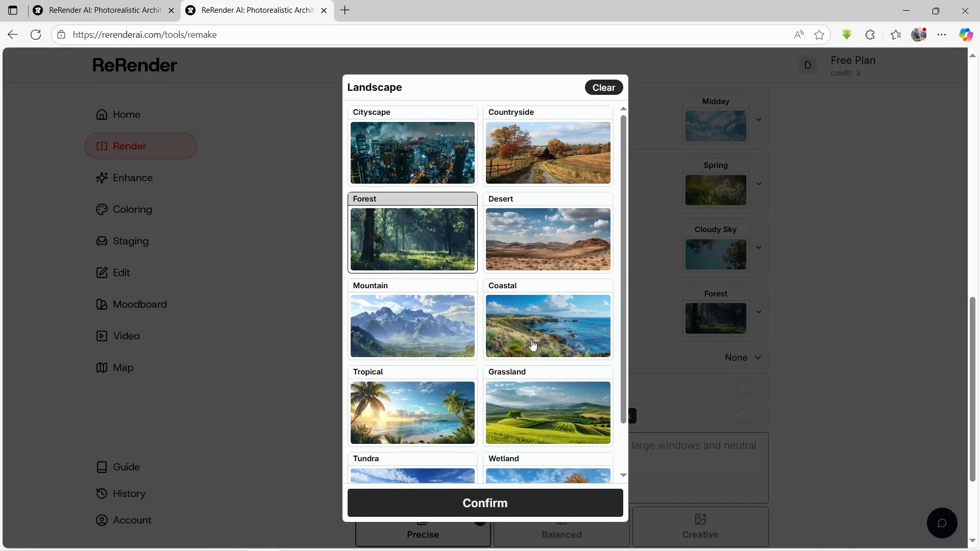
{"action": "left_click", "coordinate": [479, 505]}
{"action": "scroll", "coordinate": [671, 370], "scroll_direction": "down", "scroll_amount": 1}
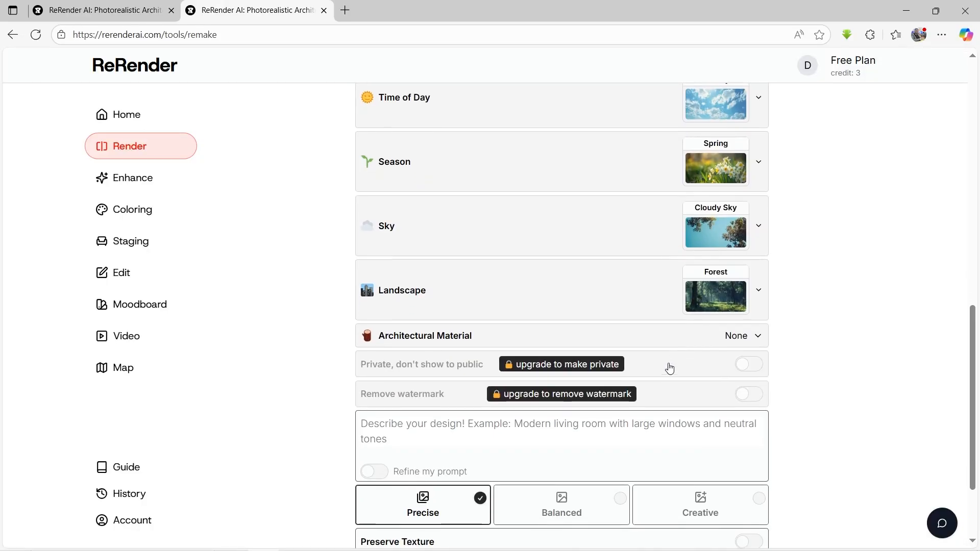
Step: Choose Wood as the architectural material detail for the render and confirm it
{"action": "left_click", "coordinate": [633, 343]}
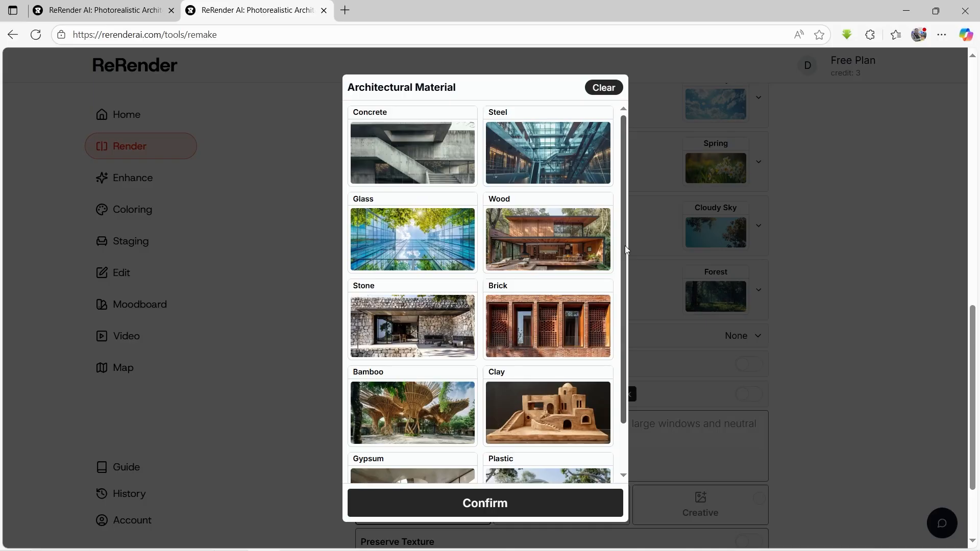
{"action": "mouse_move", "coordinate": [624, 246]}
{"action": "left_mouse_down"}
{"action": "mouse_move", "coordinate": [638, 365]}
{"action": "mouse_move", "coordinate": [616, 243]}
{"action": "left_mouse_up"}
{"action": "left_click", "coordinate": [535, 235]}
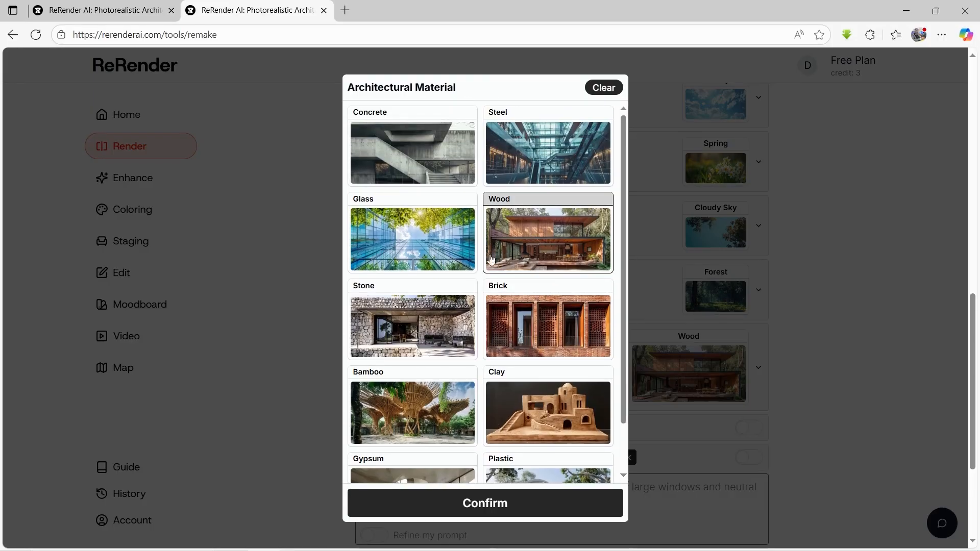
{"action": "left_click", "coordinate": [468, 502]}
Step: Enable Preserve Texture with the Precise mode and start the render of the house image
{"action": "scroll", "coordinate": [562, 388], "scroll_direction": "down", "scroll_amount": 2}
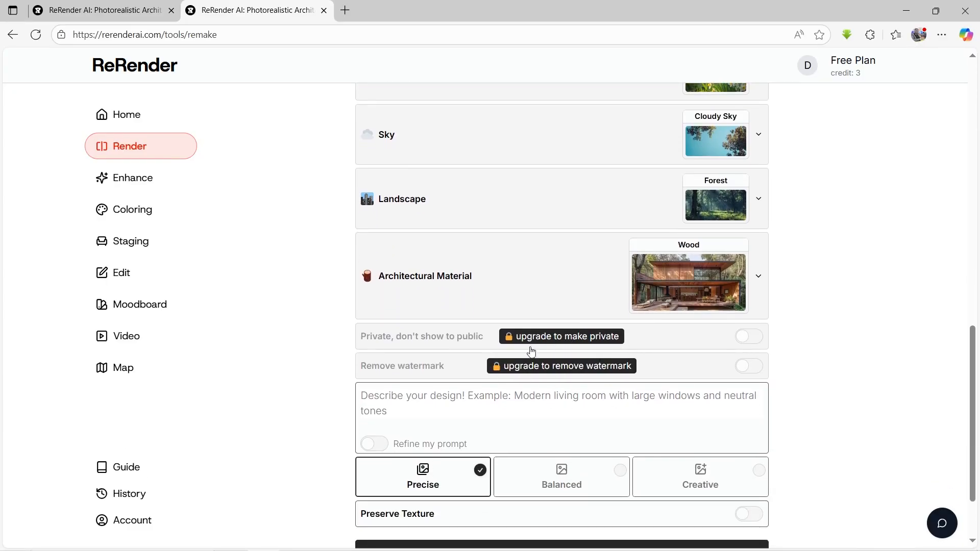
{"action": "scroll", "coordinate": [549, 370], "scroll_direction": "down", "scroll_amount": 1}
{"action": "scroll", "coordinate": [550, 371], "scroll_direction": "down", "scroll_amount": 2}
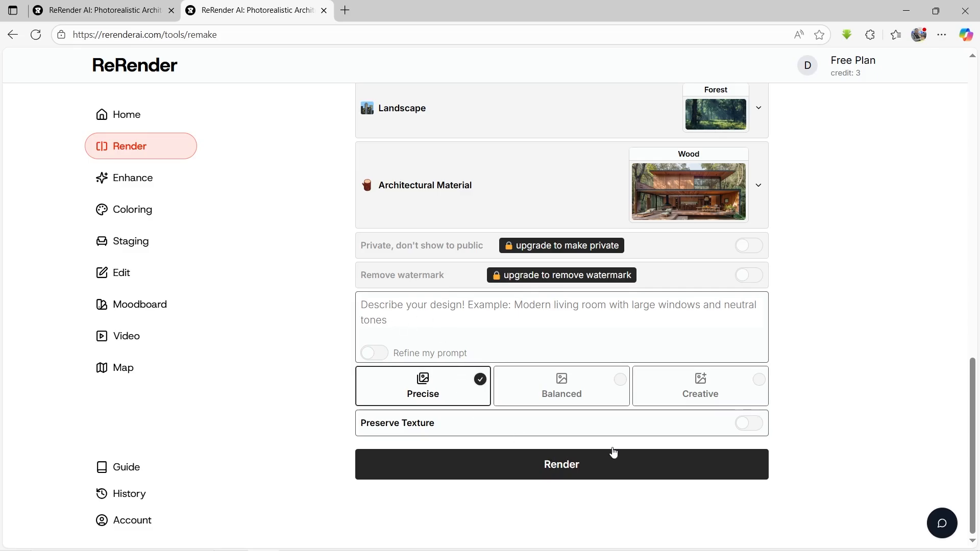
{"action": "left_click", "coordinate": [748, 433]}
{"action": "left_click", "coordinate": [532, 465]}
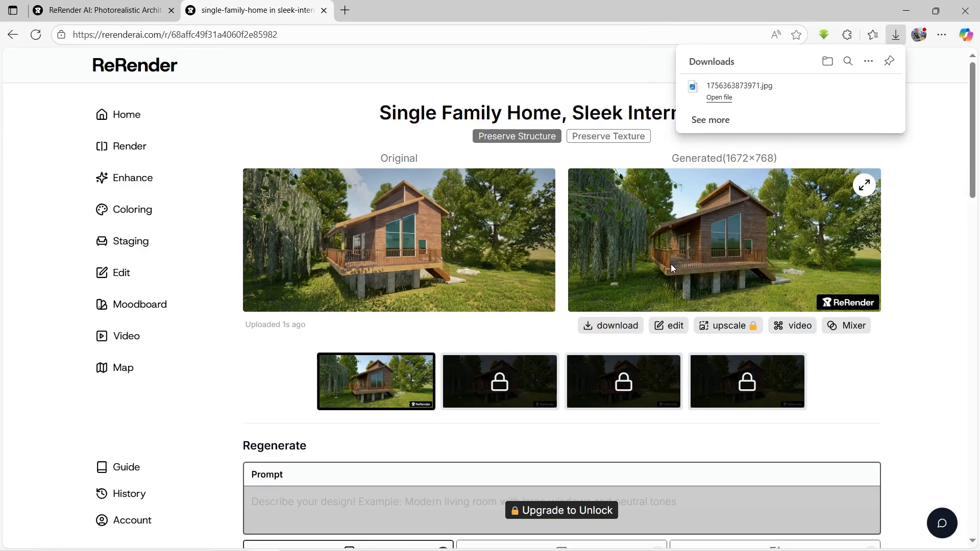
Step: Open the downloaded render 1756363873971.jpg and compare it with the original image Front Entrance 01.png
{"action": "left_click", "coordinate": [719, 98]}
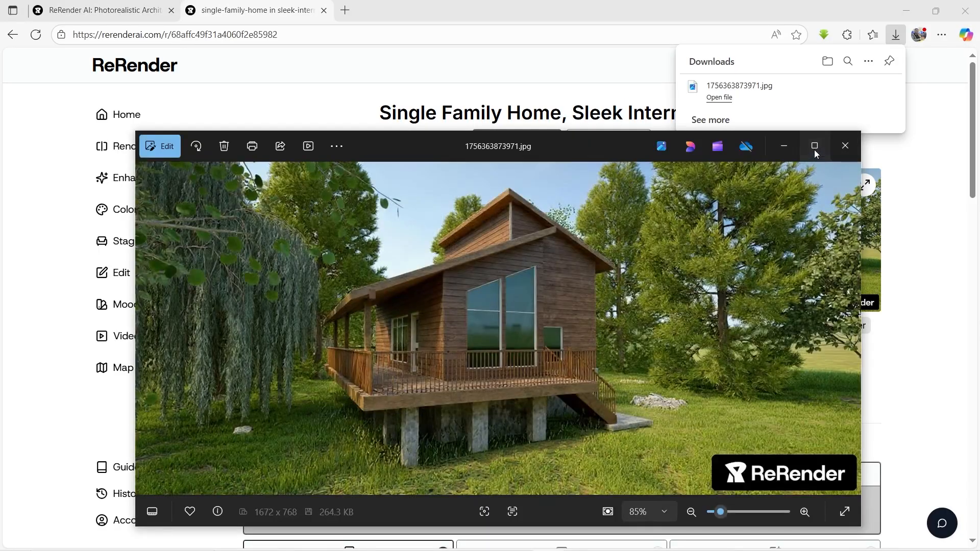
{"action": "left_click", "coordinate": [813, 147]}
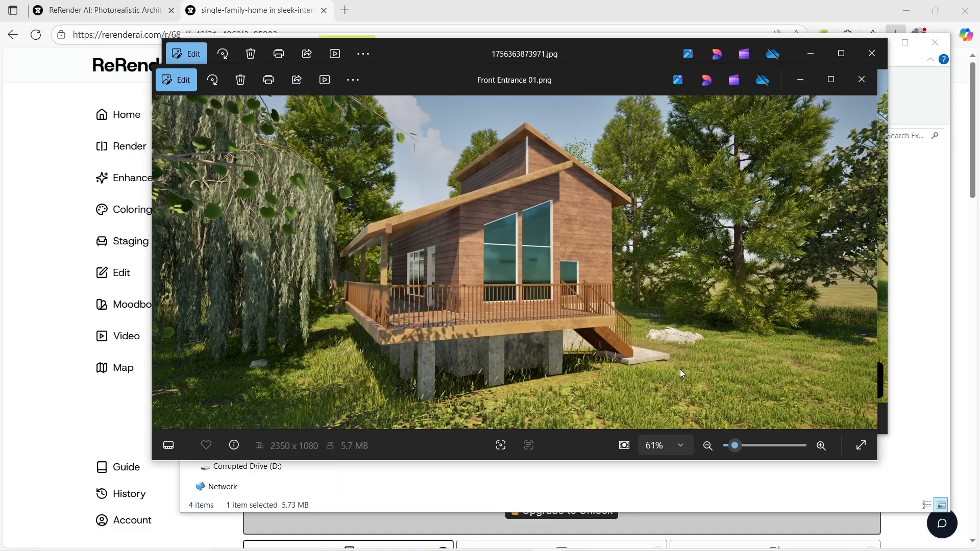
{"action": "left_click", "coordinate": [504, 57]}
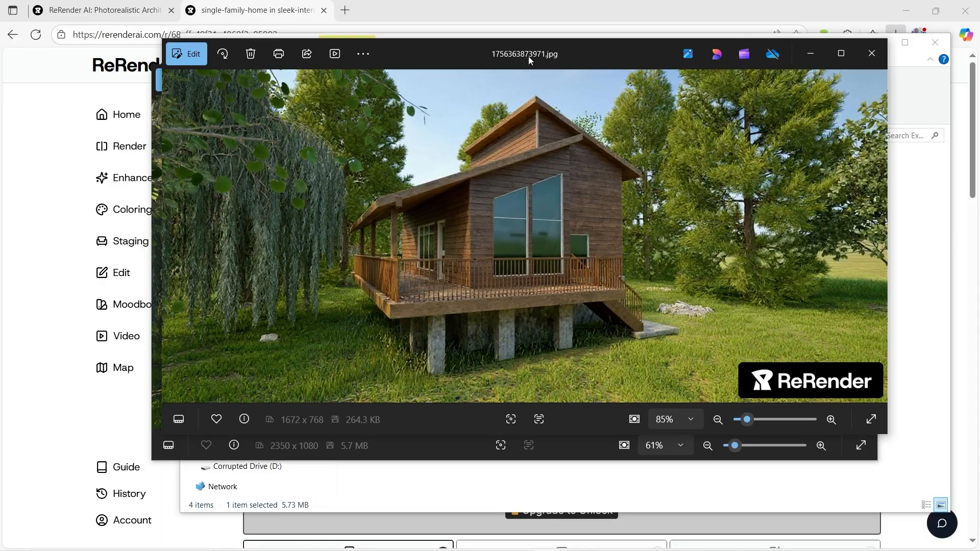
{"action": "left_click", "coordinate": [572, 456]}
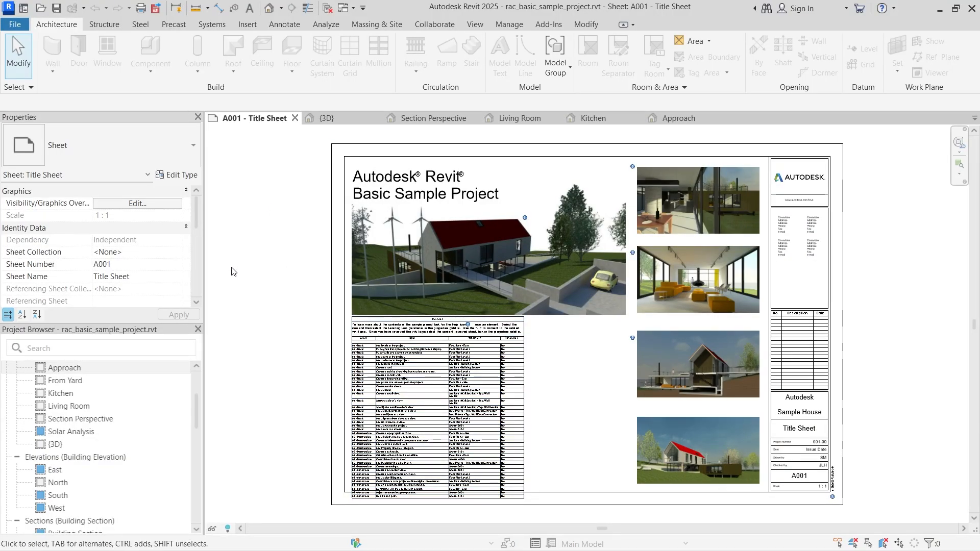
Step: Switch to Revit and view the sample project's {3D}, Section Perspective and Living Room views
{"action": "left_click", "coordinate": [324, 117]}
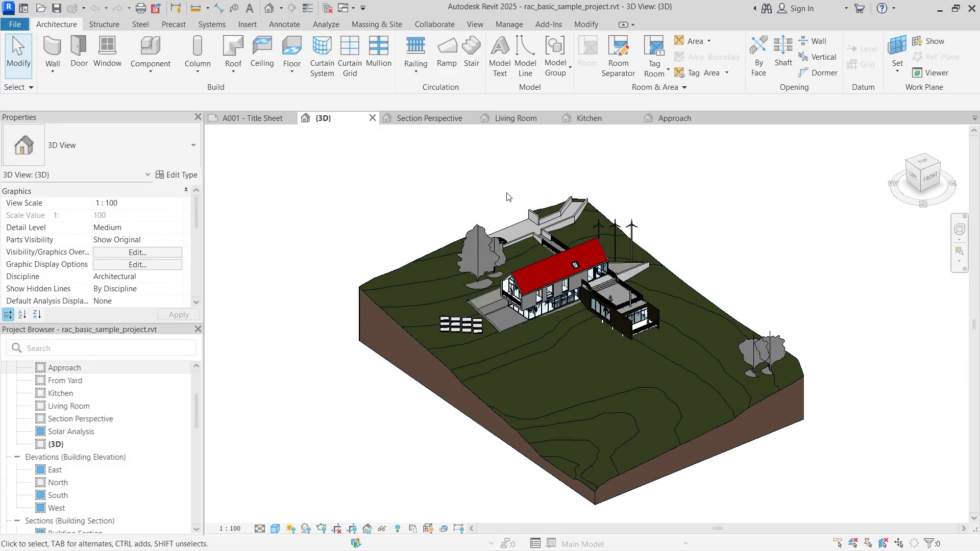
{"action": "left_click", "coordinate": [428, 117]}
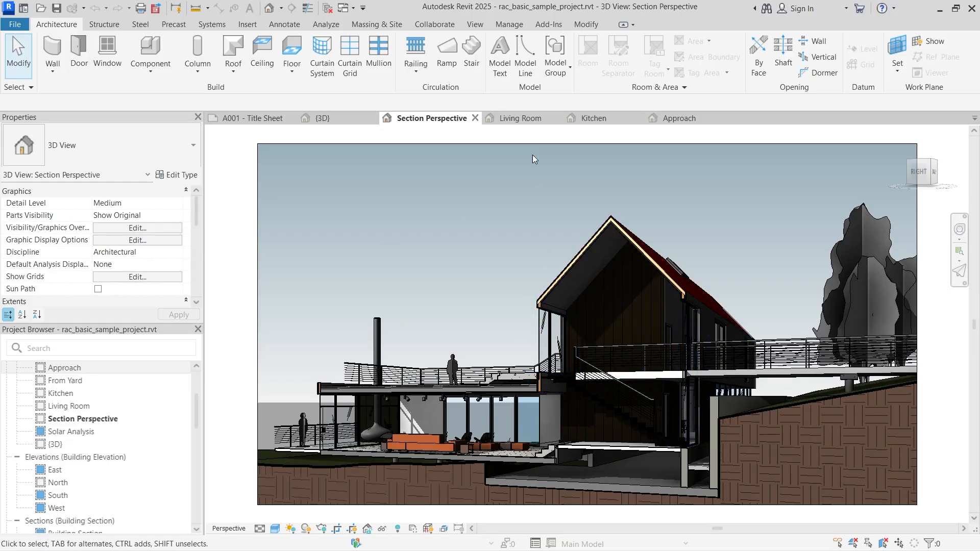
{"action": "left_click", "coordinate": [531, 119]}
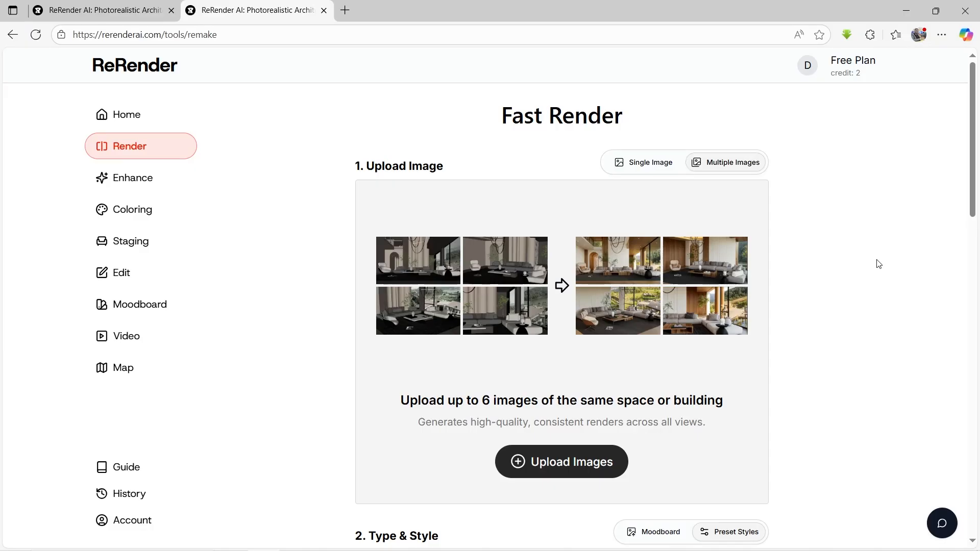
Step: Upload Screenshot (1456).png and Screenshot (1457).png from the Exports 001 folder to the multiple-image Fast Render in ReRender
{"action": "left_click", "coordinate": [568, 464]}
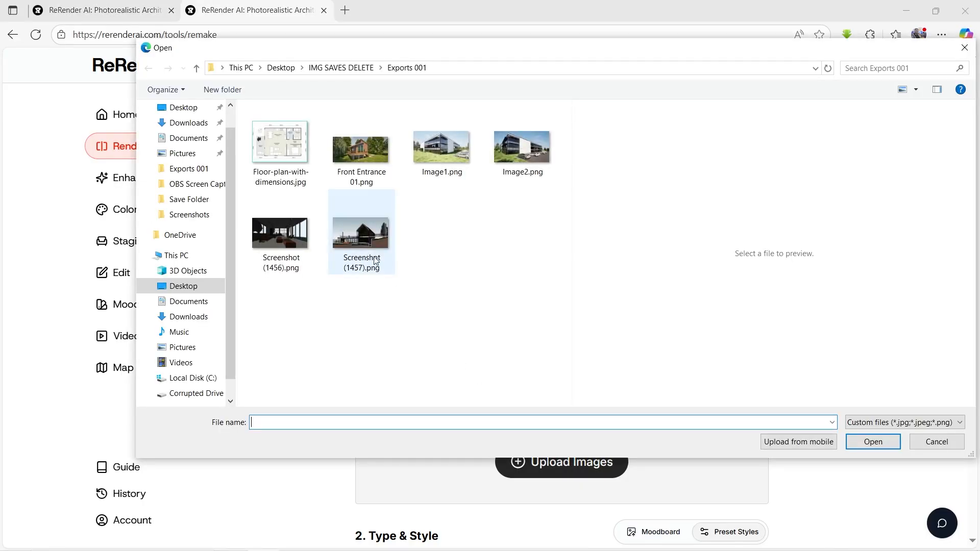
{"action": "left_click", "coordinate": [281, 244]}
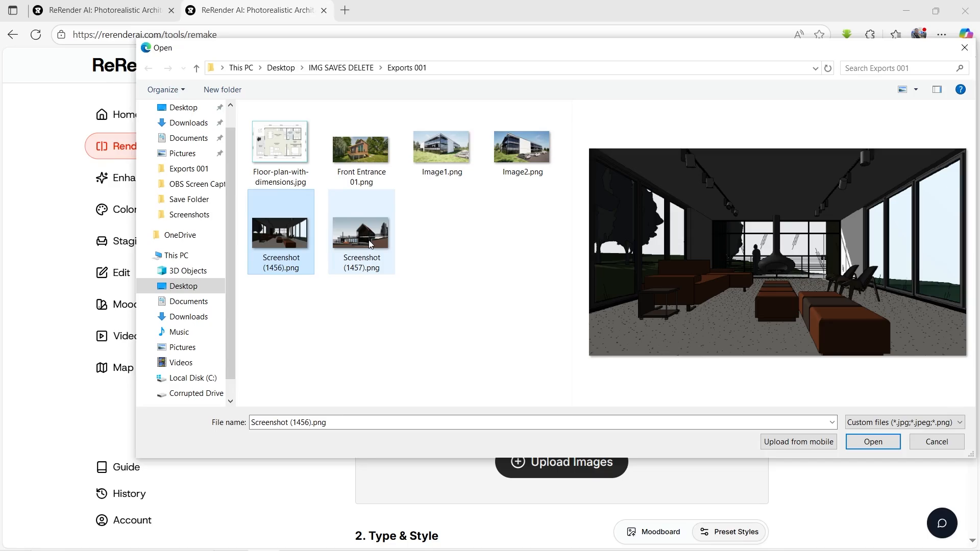
{"action": "left_click", "coordinate": [369, 240], "text": "ctrl"}
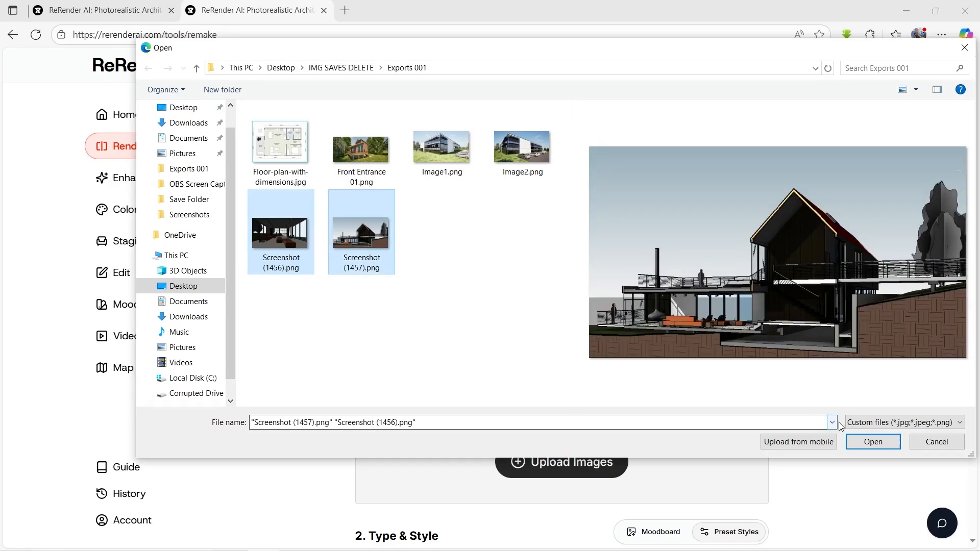
{"action": "left_click", "coordinate": [850, 442]}
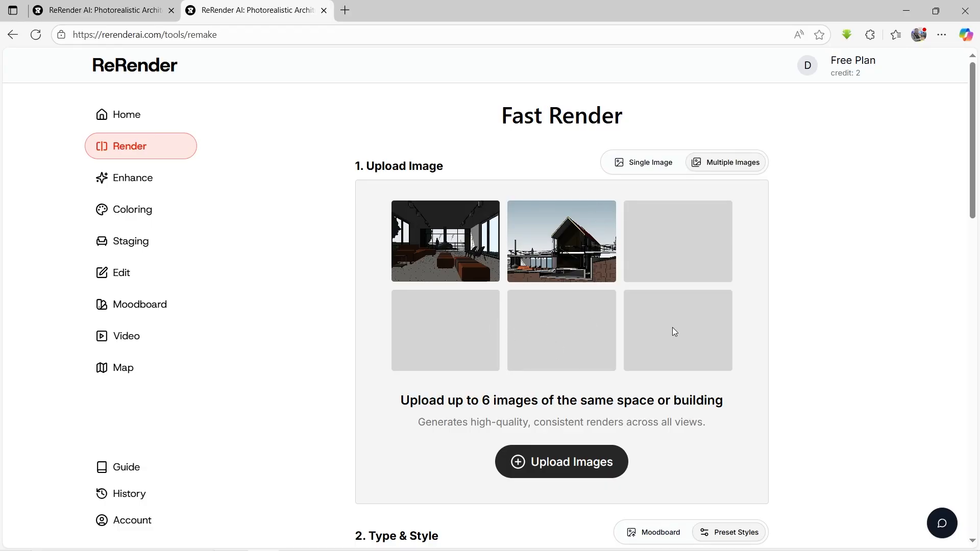
{"action": "scroll", "coordinate": [663, 332], "scroll_direction": "down", "scroll_amount": 1}
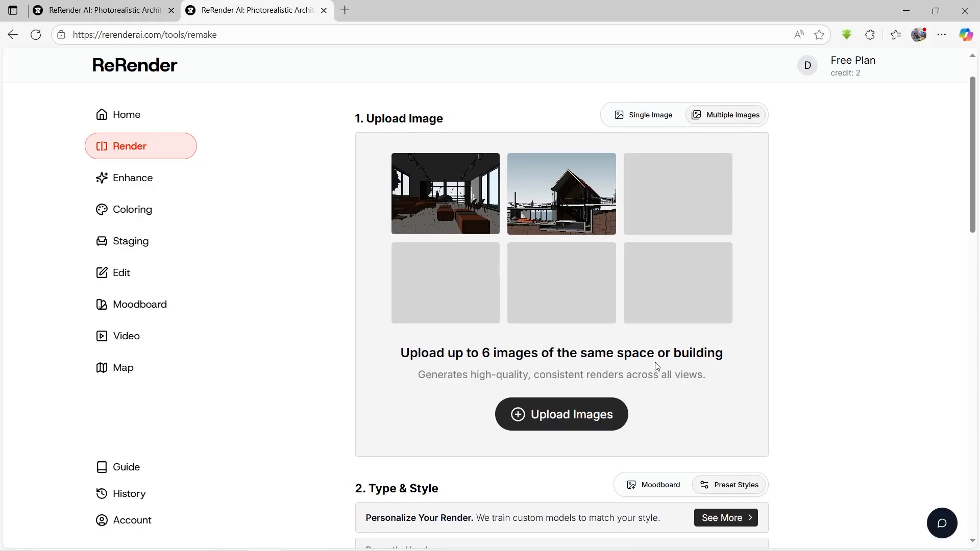
{"action": "scroll", "coordinate": [656, 362], "scroll_direction": "up", "scroll_amount": 1}
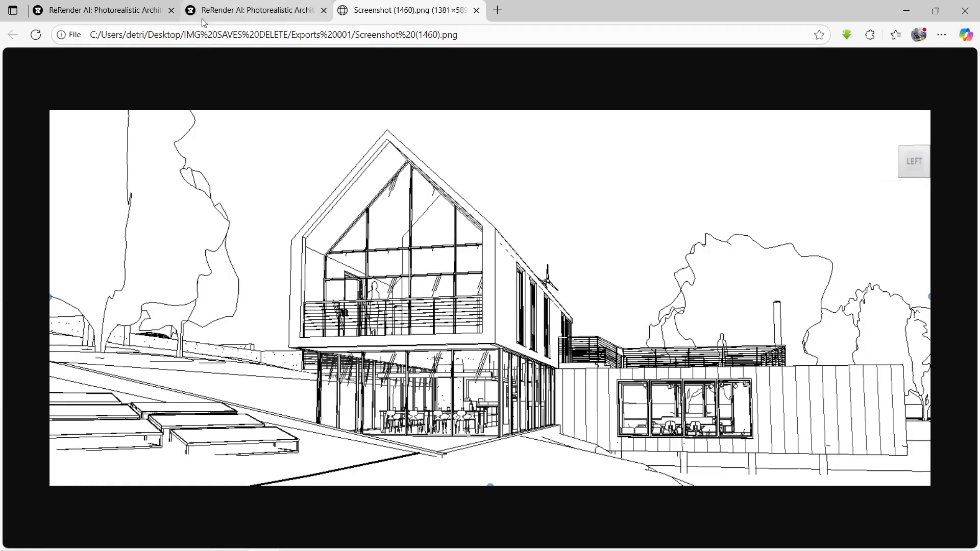
Step: Return to the Fast Render page and set the time of day to Sunset and the season to Summer
{"action": "left_click", "coordinate": [126, 14]}
{"action": "left_click", "coordinate": [245, 16]}
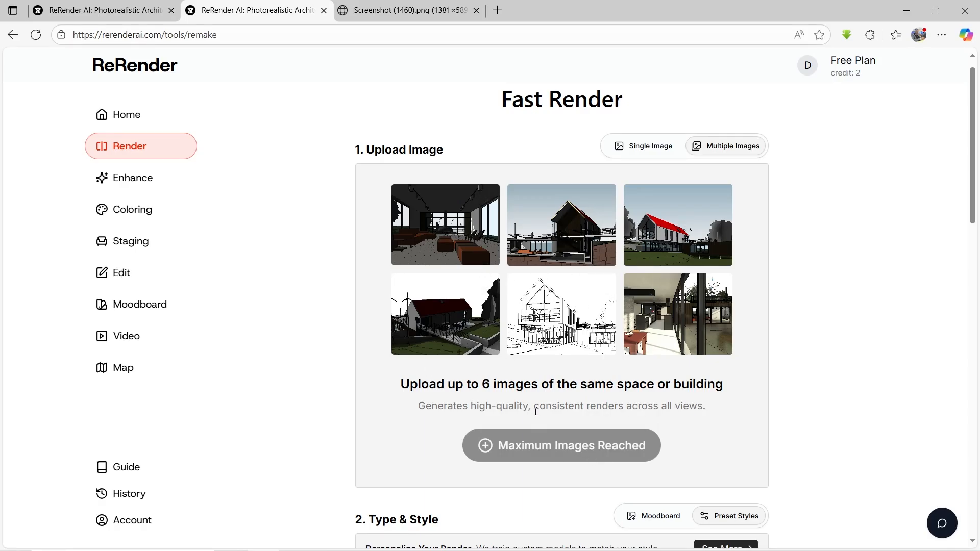
{"action": "scroll", "coordinate": [626, 389], "scroll_direction": "down", "scroll_amount": 5}
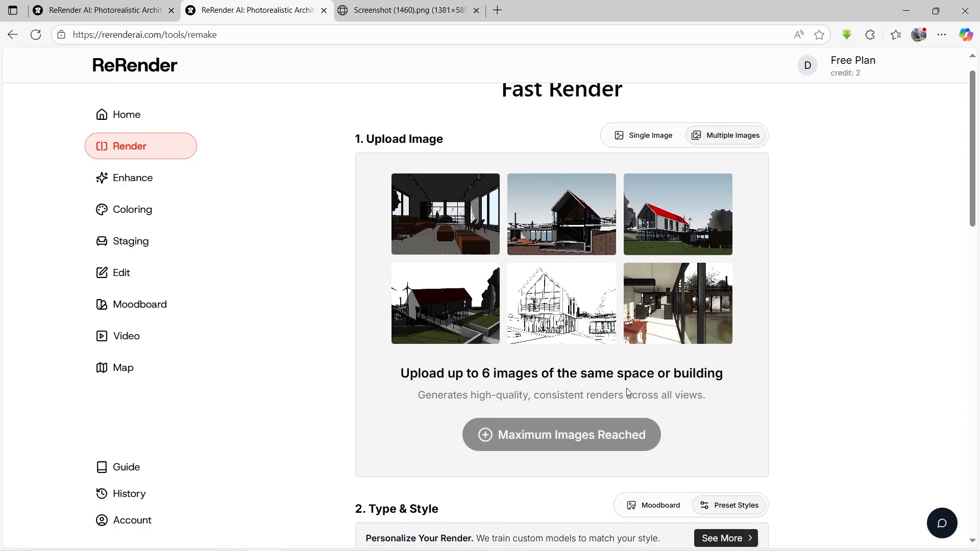
{"action": "scroll", "coordinate": [627, 393], "scroll_direction": "down", "scroll_amount": 10}
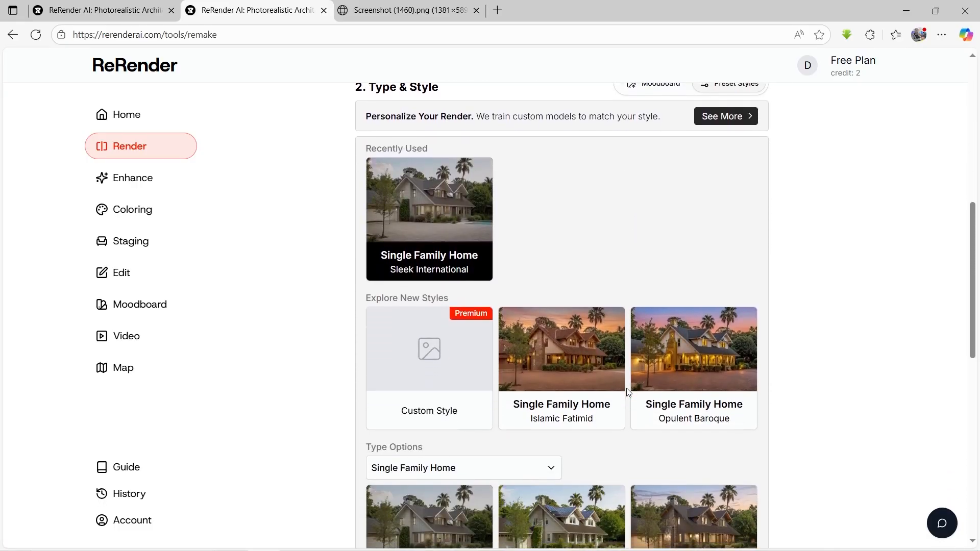
{"action": "left_click", "coordinate": [736, 187]}
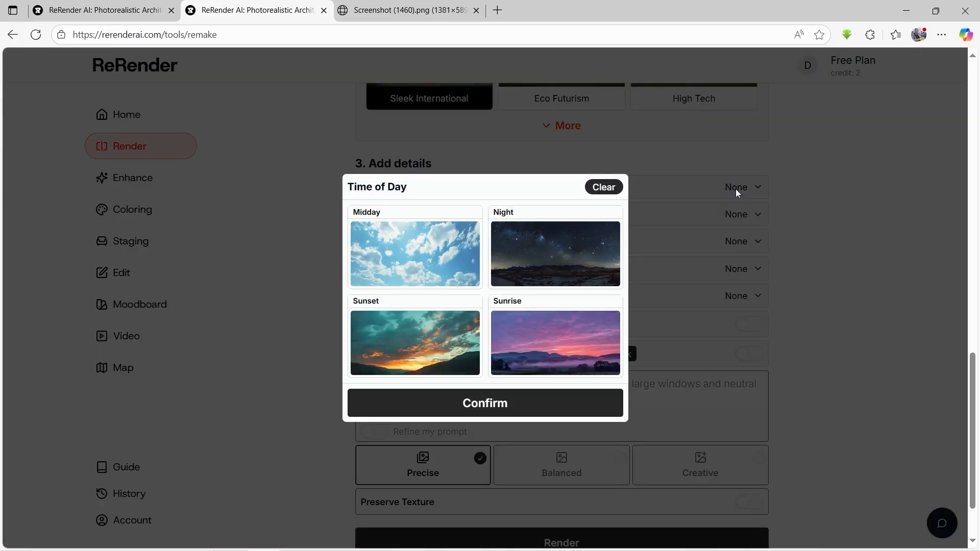
{"action": "left_click", "coordinate": [408, 343]}
{"action": "left_click", "coordinate": [478, 411]}
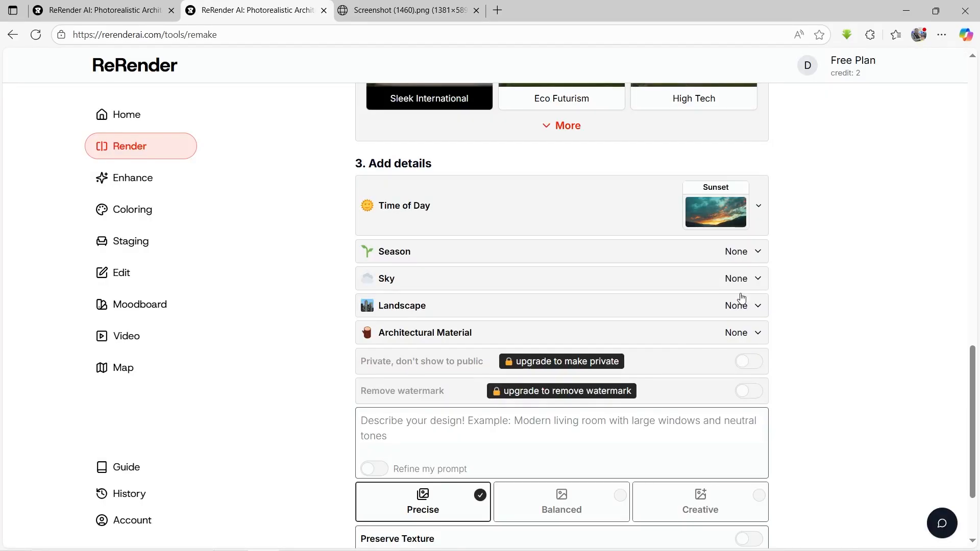
{"action": "left_click", "coordinate": [702, 263]}
{"action": "left_click", "coordinate": [567, 271]}
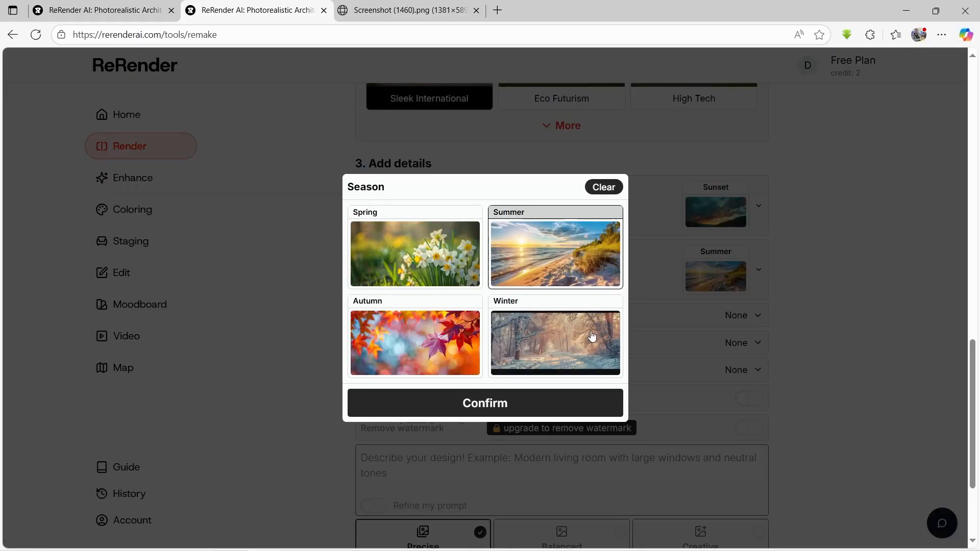
{"action": "left_click", "coordinate": [509, 415]}
Step: Set the render's sky to Cloudy Sky and its landscape to Tropical
{"action": "left_click", "coordinate": [687, 314]}
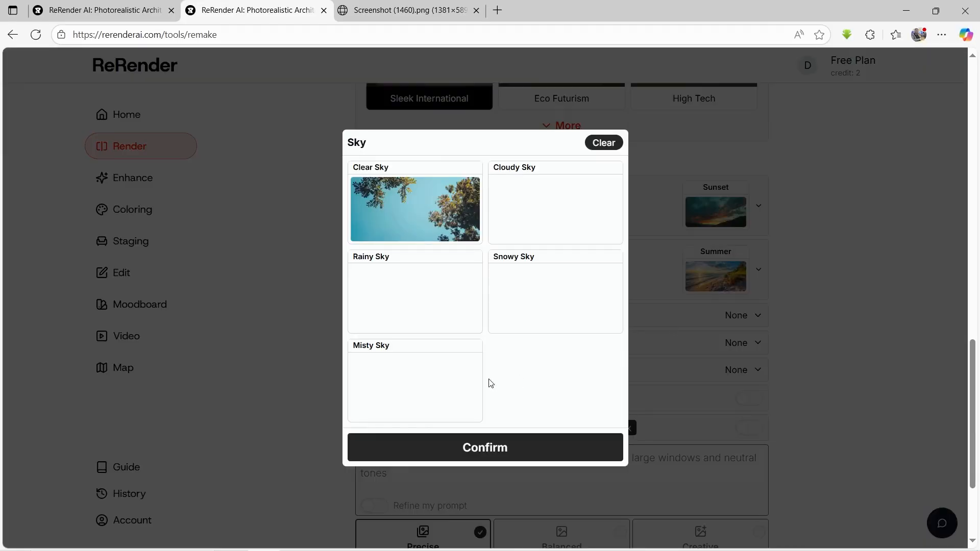
{"action": "left_click", "coordinate": [407, 221]}
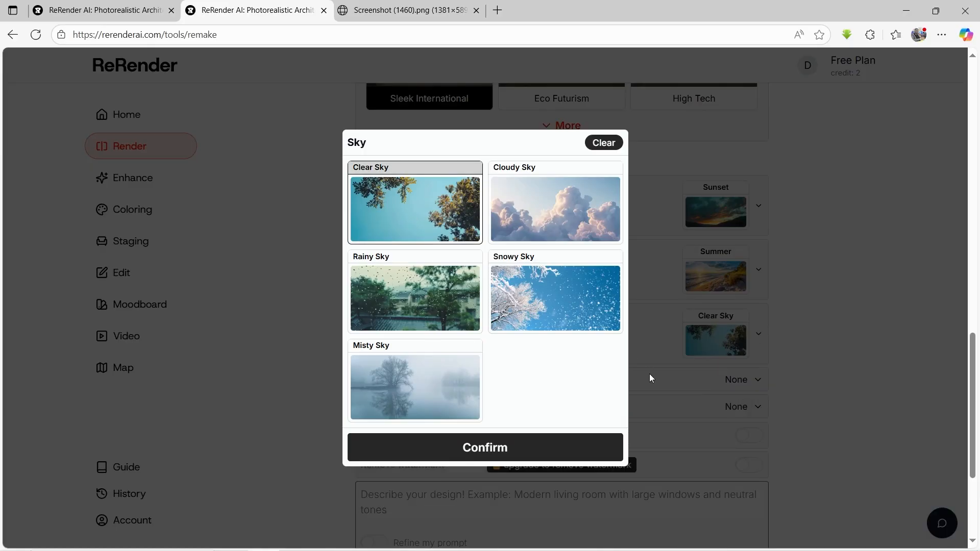
{"action": "left_click", "coordinate": [516, 225]}
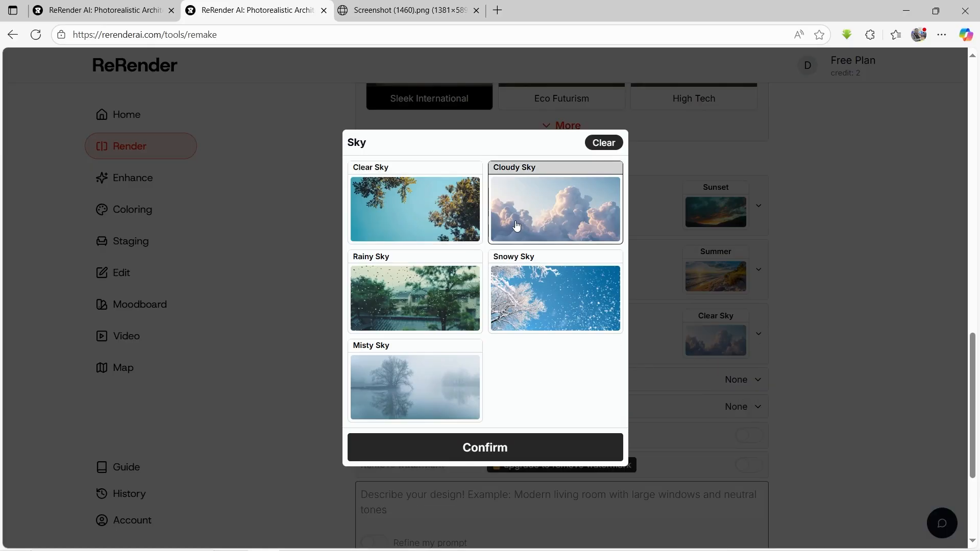
{"action": "left_click", "coordinate": [514, 458]}
{"action": "left_click", "coordinate": [681, 388]}
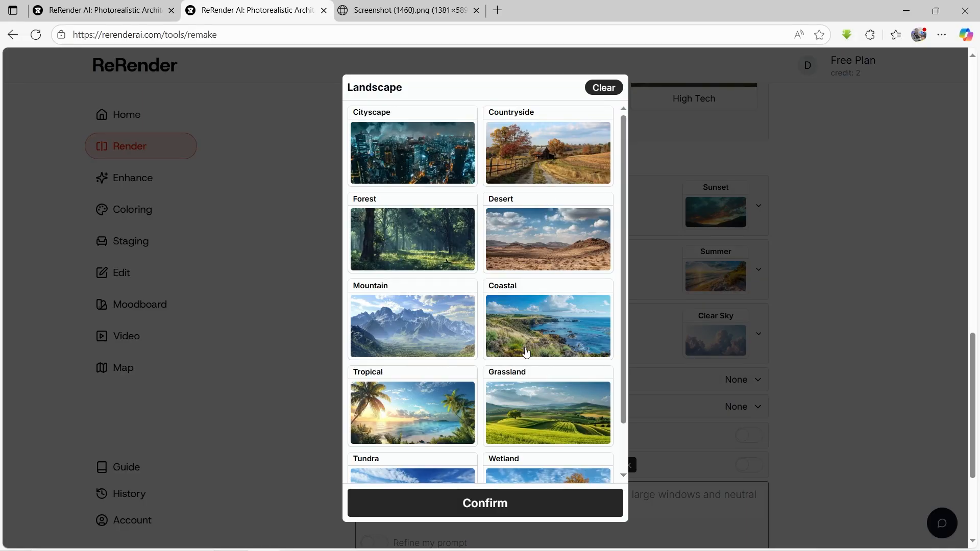
{"action": "left_click", "coordinate": [415, 431]}
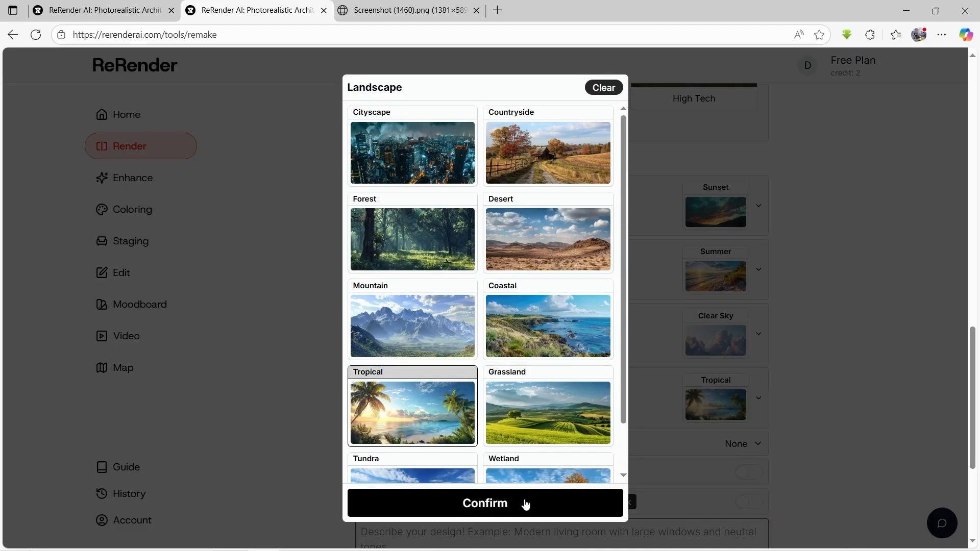
{"action": "left_click", "coordinate": [691, 422]}
{"action": "scroll", "coordinate": [691, 422], "scroll_direction": "down", "scroll_amount": 2}
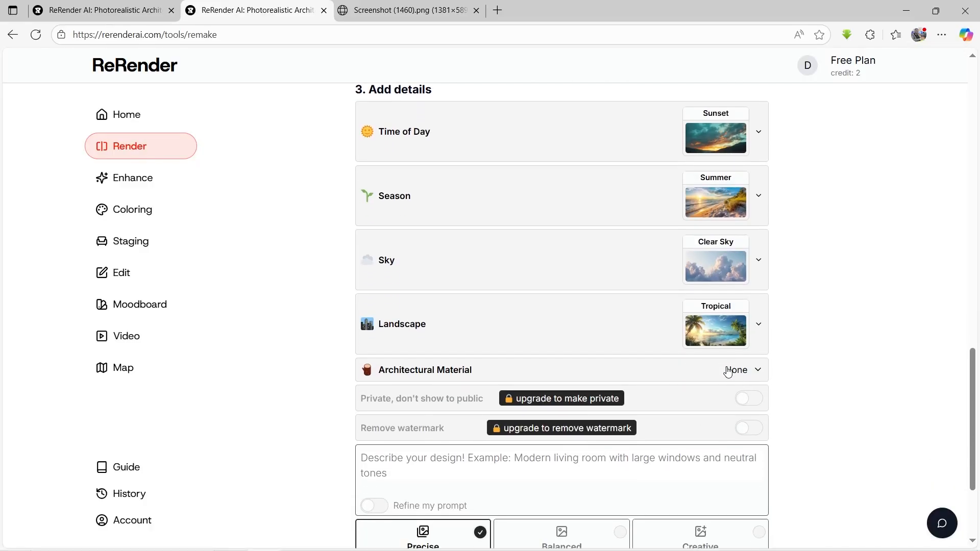
{"action": "left_click", "coordinate": [735, 368]}
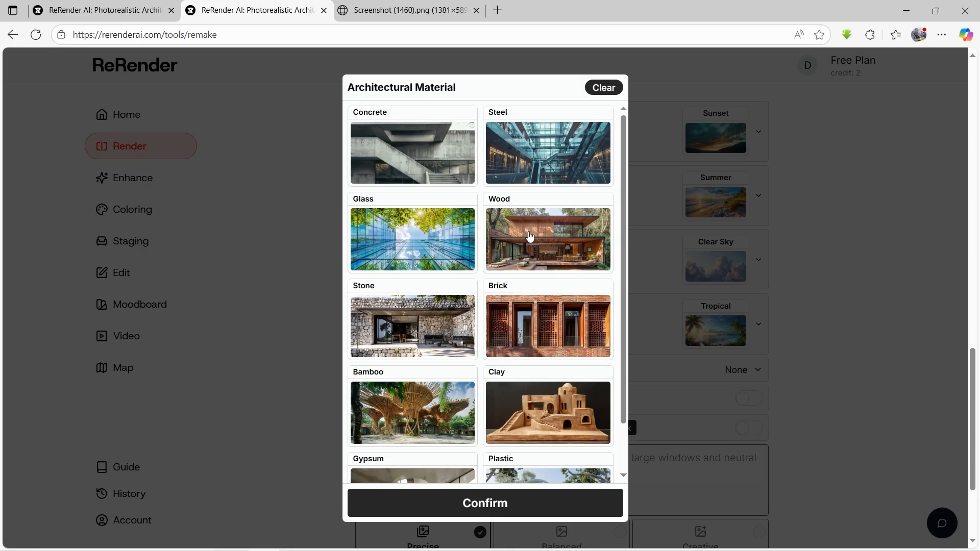
{"action": "left_click", "coordinate": [409, 231]}
{"action": "left_click", "coordinate": [531, 241]}
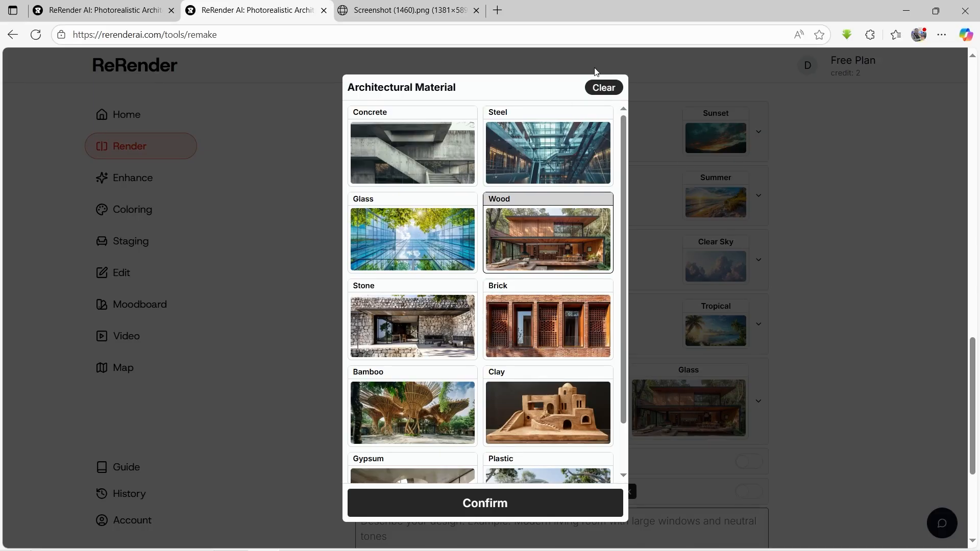
{"action": "left_click", "coordinate": [602, 89]}
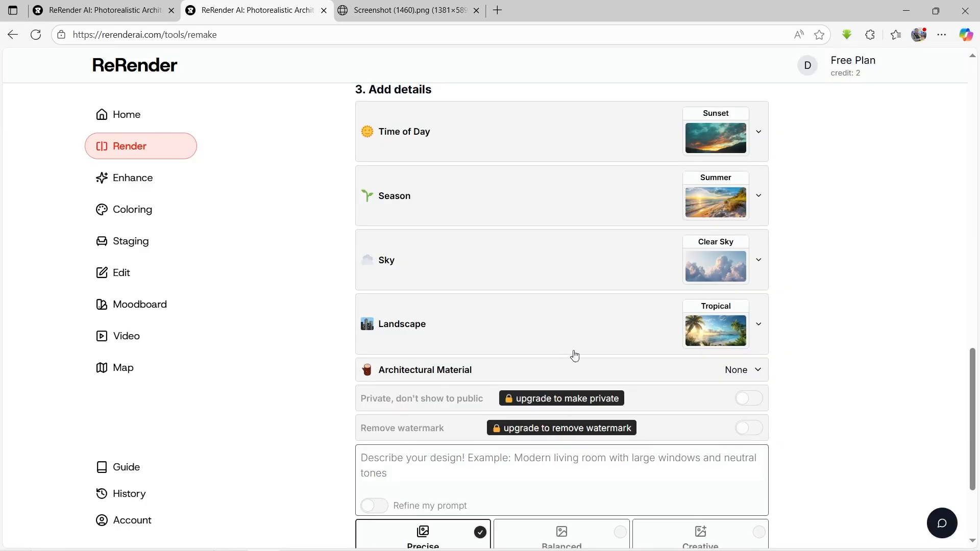
Step: Set the render mode to Balanced for the multiple-image render
{"action": "scroll", "coordinate": [620, 357], "scroll_direction": "down", "scroll_amount": 3}
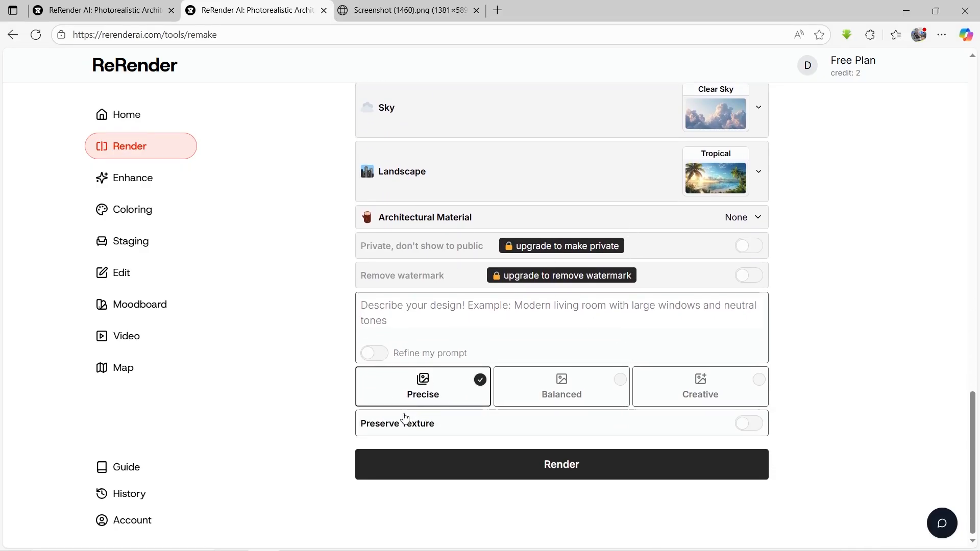
{"action": "left_click", "coordinate": [543, 396]}
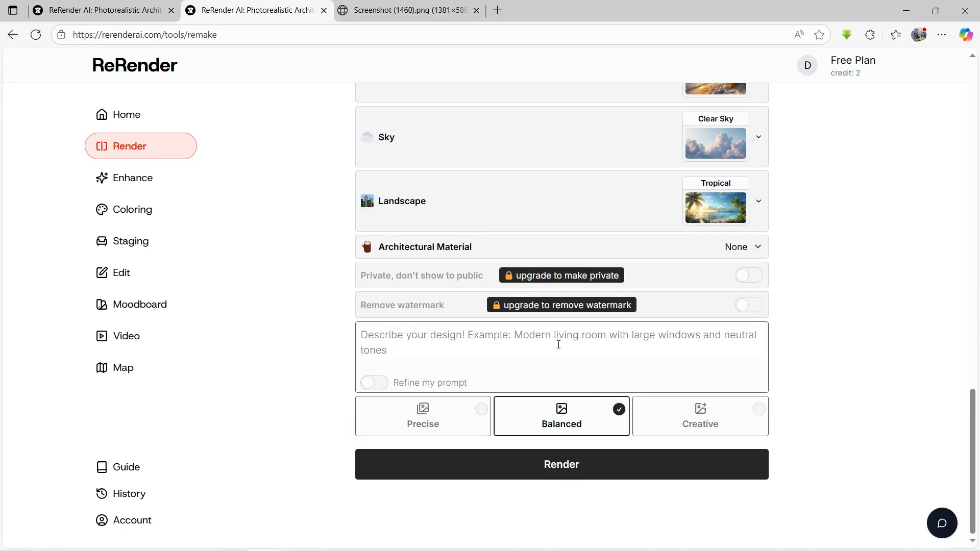
Step: Switch the render mode to Precise and generate the multiple-image render
{"action": "left_click", "coordinate": [464, 417]}
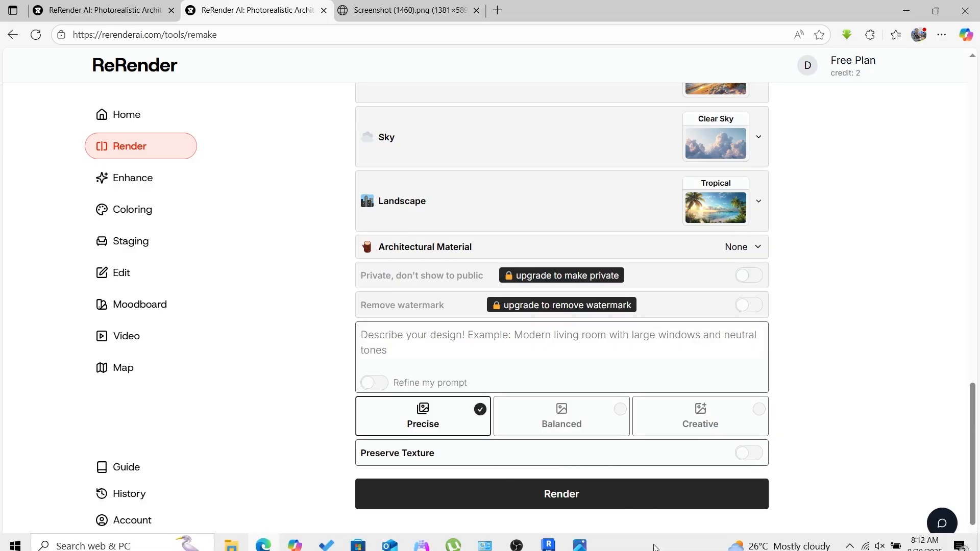
{"action": "left_click", "coordinate": [565, 501]}
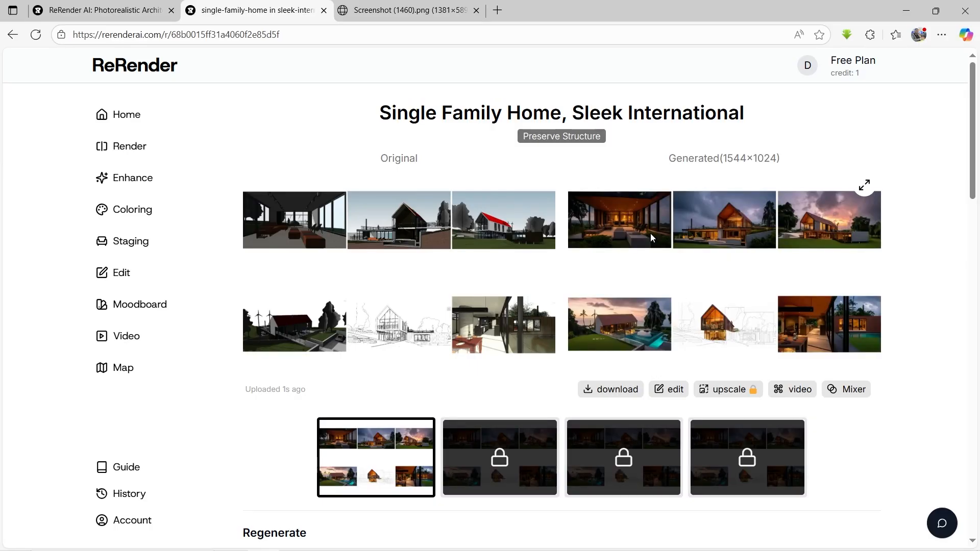
Step: Enlarge the generated result and move the before/after divider across the views until only the AI rendering shows
{"action": "left_click", "coordinate": [864, 185]}
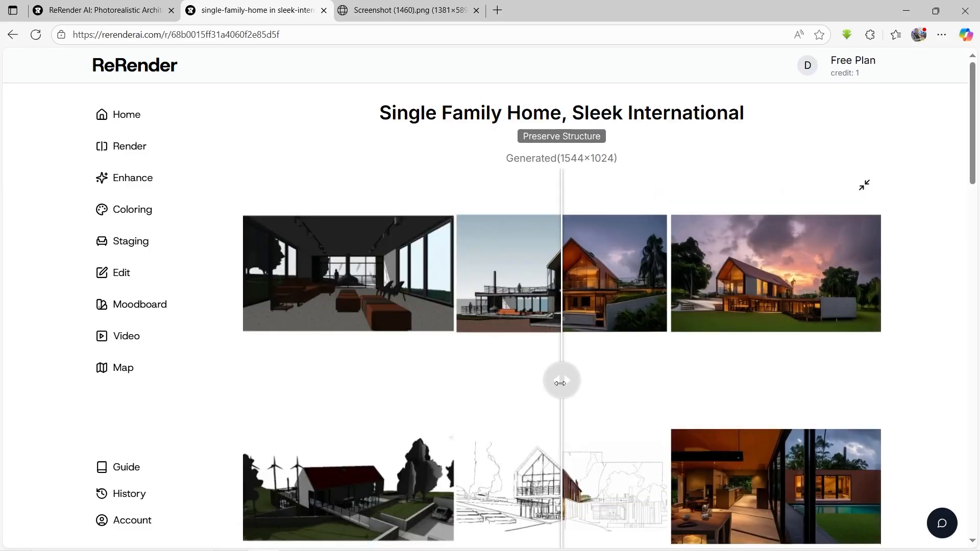
{"action": "scroll", "coordinate": [553, 357], "scroll_direction": "down", "scroll_amount": 2}
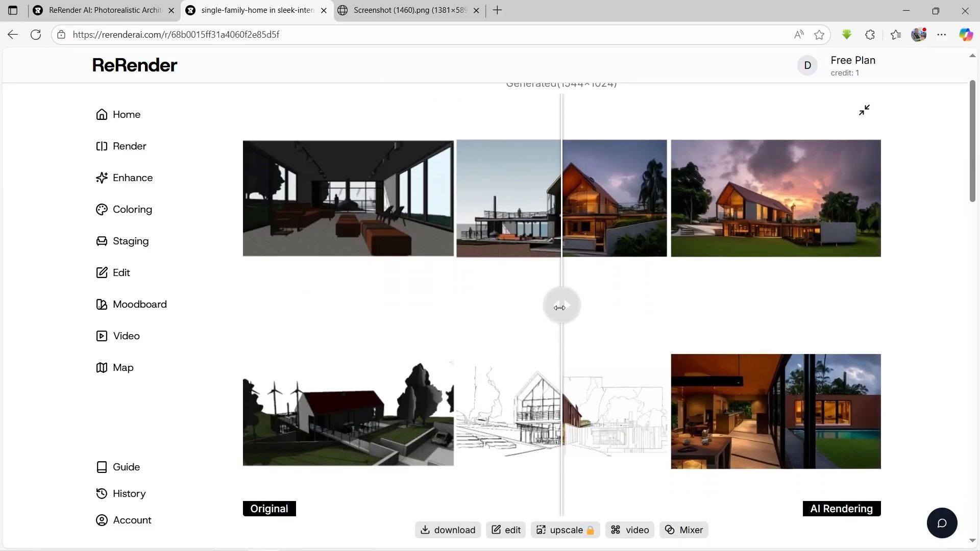
{"action": "mouse_move", "coordinate": [560, 307]}
{"action": "left_mouse_down"}
{"action": "mouse_move", "coordinate": [437, 311]}
{"action": "mouse_move", "coordinate": [531, 319]}
{"action": "mouse_move", "coordinate": [557, 336]}
{"action": "mouse_move", "coordinate": [371, 330]}
{"action": "mouse_move", "coordinate": [243, 339]}
{"action": "left_mouse_up"}
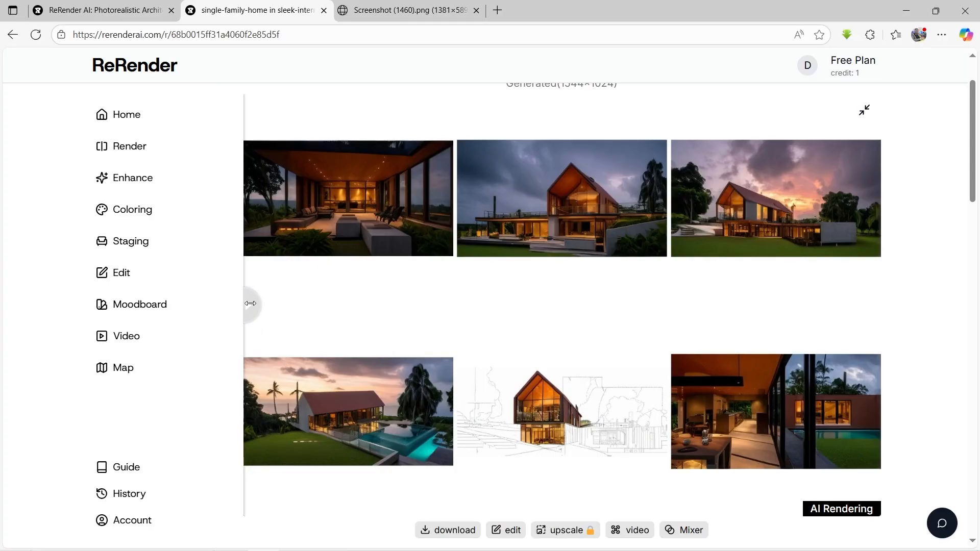
{"action": "mouse_move", "coordinate": [249, 305]}
{"action": "left_mouse_down"}
{"action": "mouse_move", "coordinate": [599, 290]}
{"action": "mouse_move", "coordinate": [787, 298]}
{"action": "mouse_move", "coordinate": [904, 317]}
{"action": "mouse_move", "coordinate": [699, 301]}
{"action": "mouse_move", "coordinate": [179, 322]}
{"action": "left_mouse_up"}
Step: Download the rendered views and allow the site to download multiple files
{"action": "left_click", "coordinate": [444, 534]}
{"action": "mouse_move", "coordinate": [251, 303]}
{"action": "left_mouse_down"}
{"action": "mouse_move", "coordinate": [324, 294]}
{"action": "mouse_move", "coordinate": [242, 290]}
{"action": "left_mouse_up"}
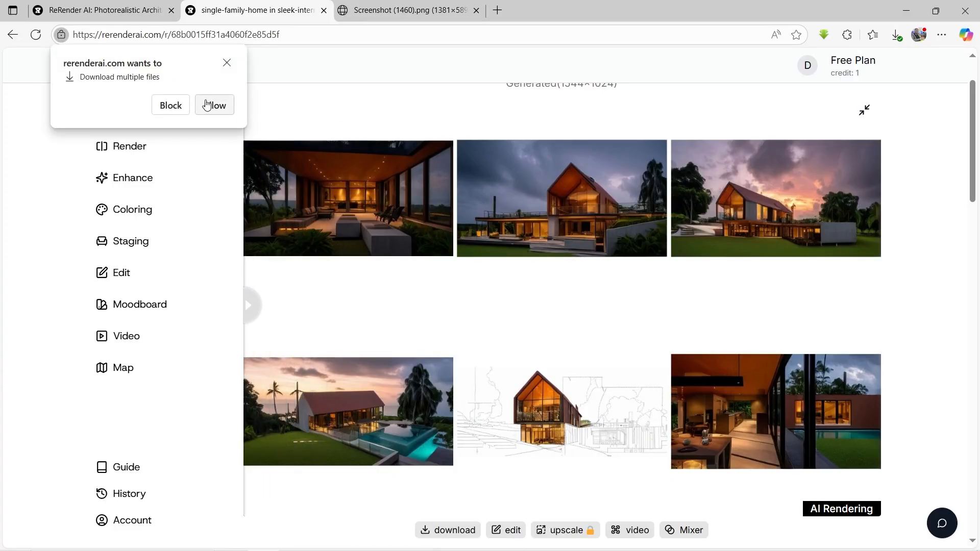
{"action": "left_click", "coordinate": [212, 104]}
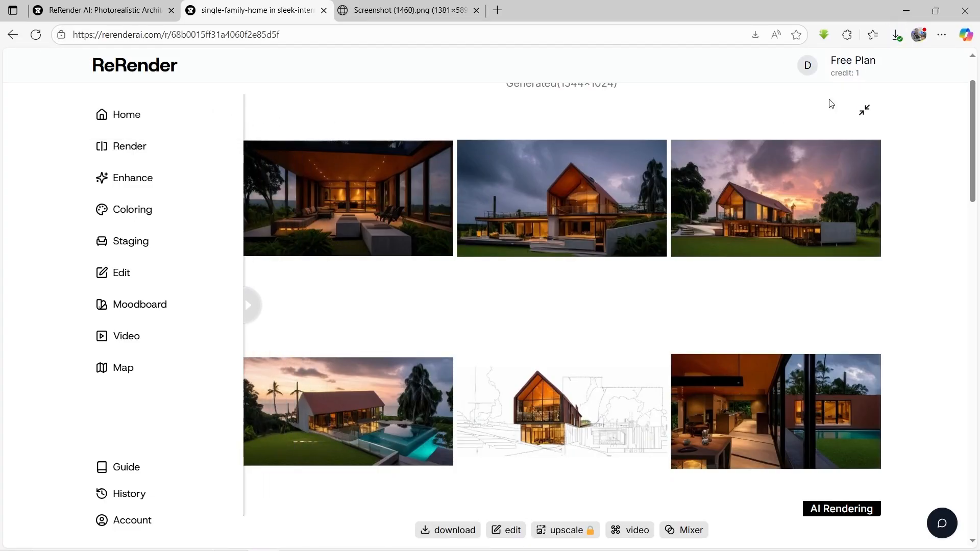
Step: Open the downloaded view_1_1756365207581.png and examine the render up close
{"action": "left_click", "coordinate": [895, 35]}
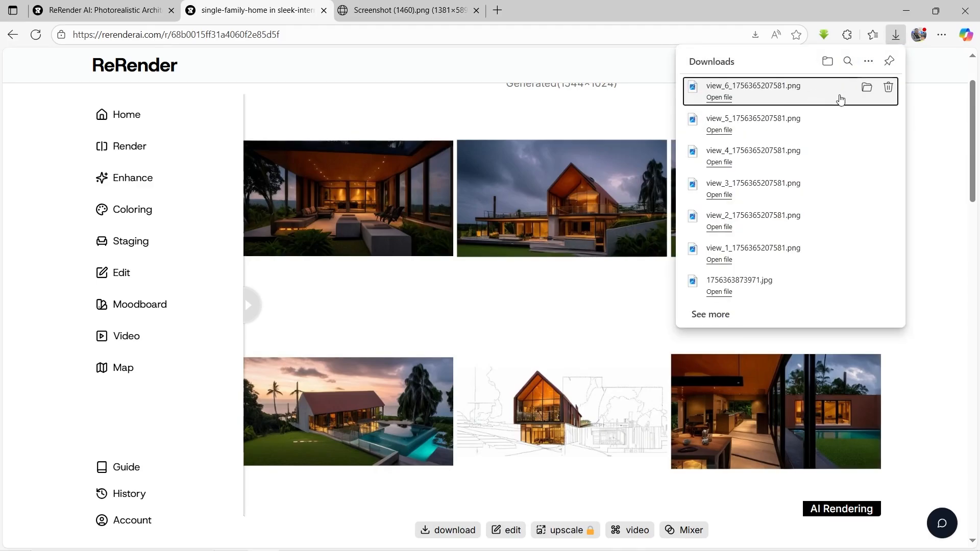
{"action": "mouse_move", "coordinate": [847, 258]}
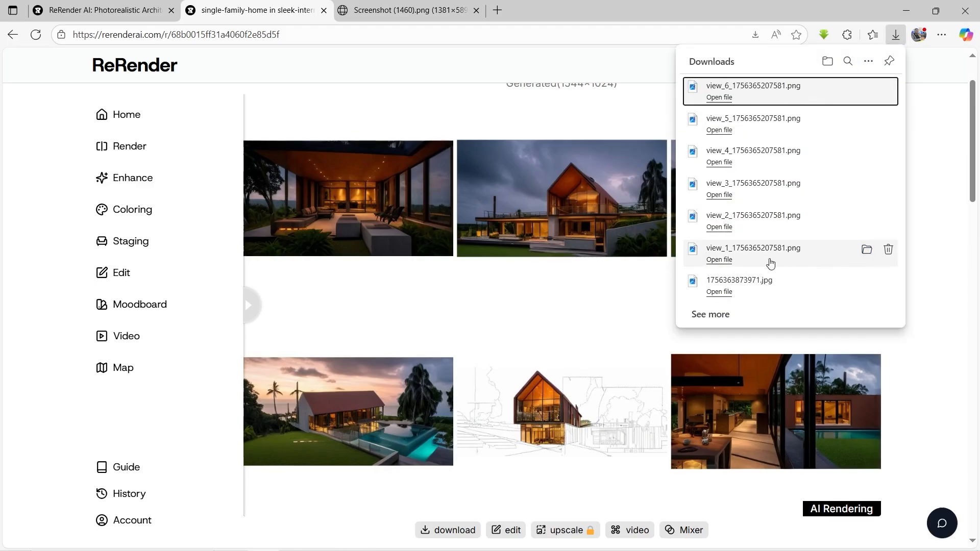
{"action": "left_click", "coordinate": [719, 260]}
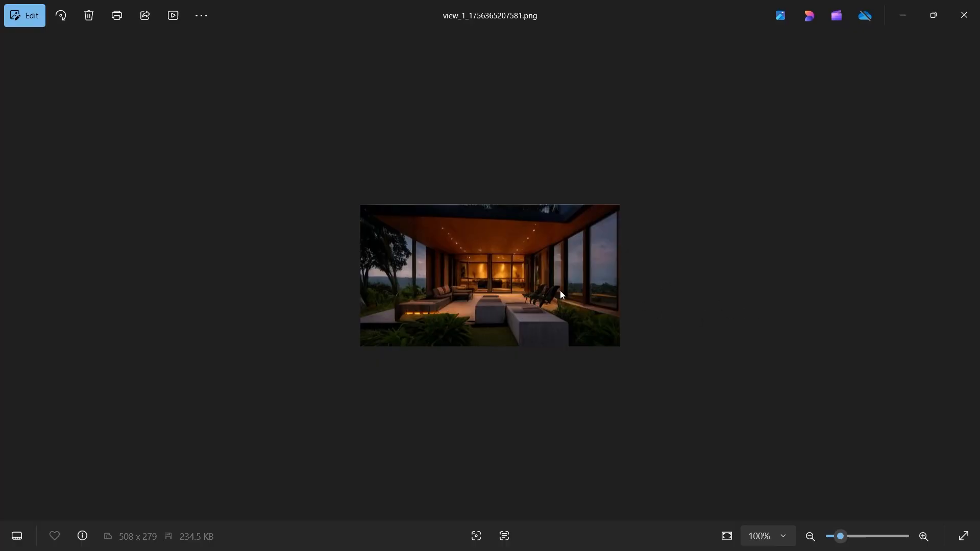
{"action": "scroll", "coordinate": [562, 295], "scroll_direction": "up", "scroll_amount": 5}
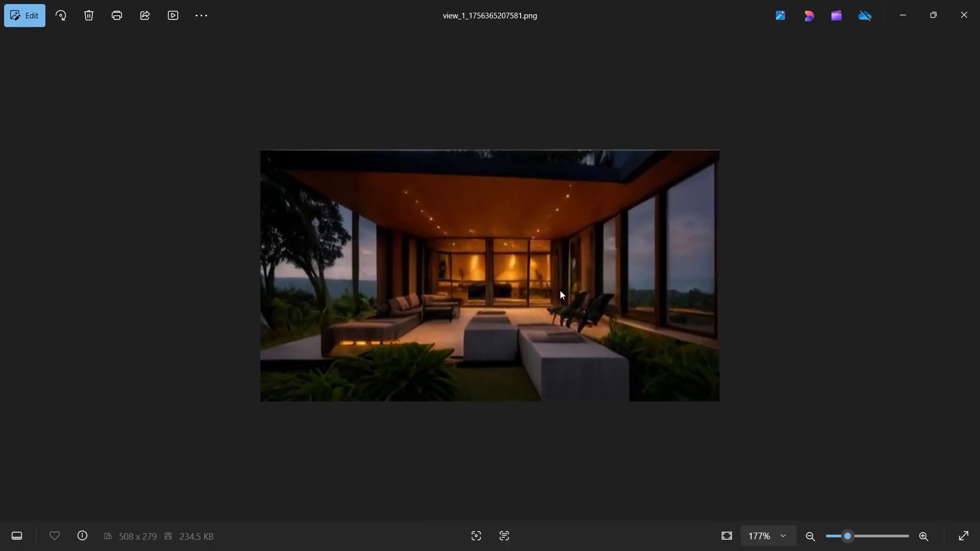
{"action": "scroll", "coordinate": [560, 294], "scroll_direction": "up", "scroll_amount": 2}
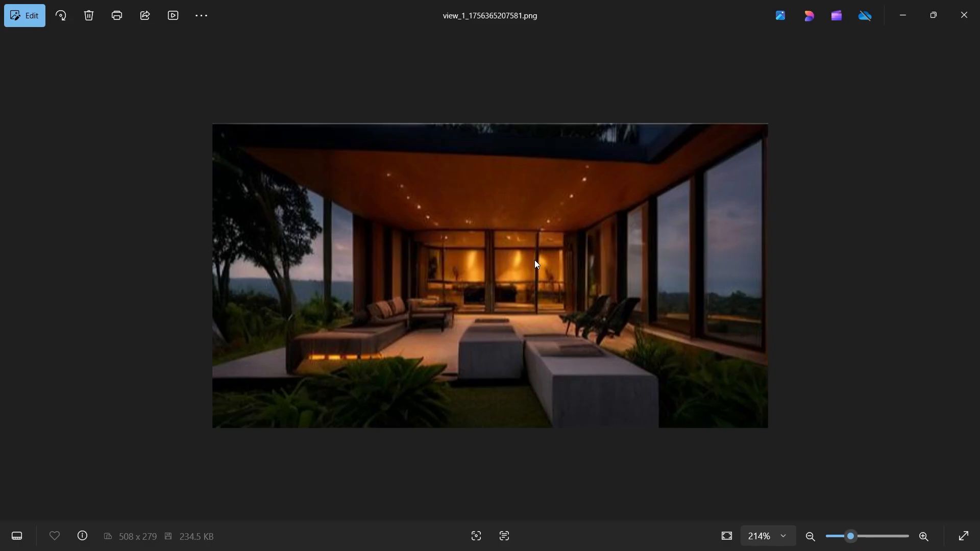
Step: Go through the remaining downloaded renders from view_2 to view_6, examining the house exteriors and interior in detail
{"action": "key", "text": "Right"}
{"action": "scroll", "coordinate": [602, 322], "scroll_direction": "up", "scroll_amount": 2}
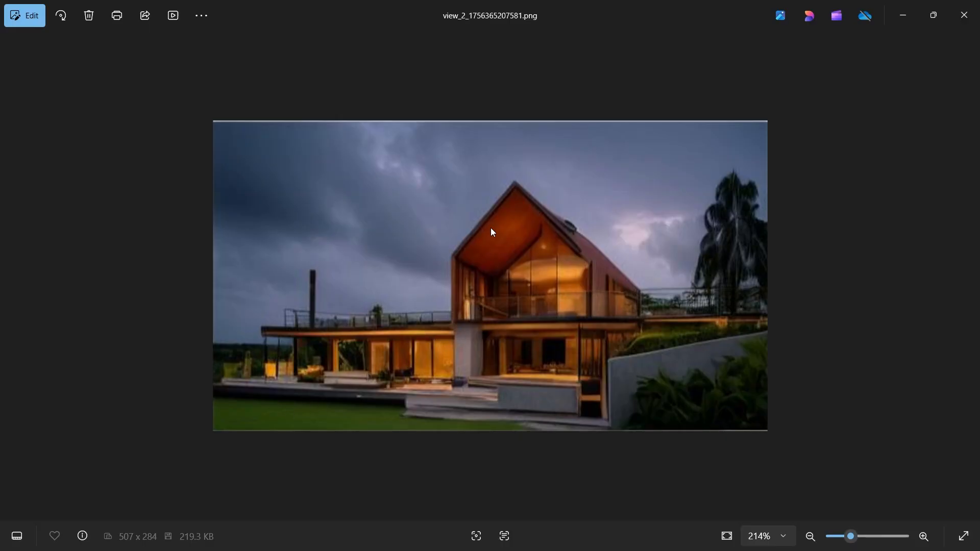
{"action": "scroll", "coordinate": [491, 228], "scroll_direction": "up", "scroll_amount": 2}
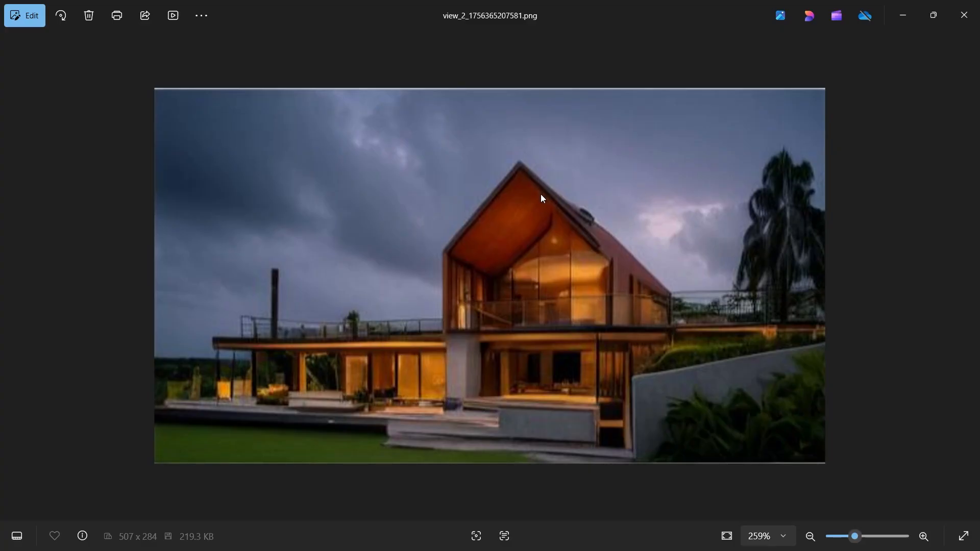
{"action": "key", "text": "Right"}
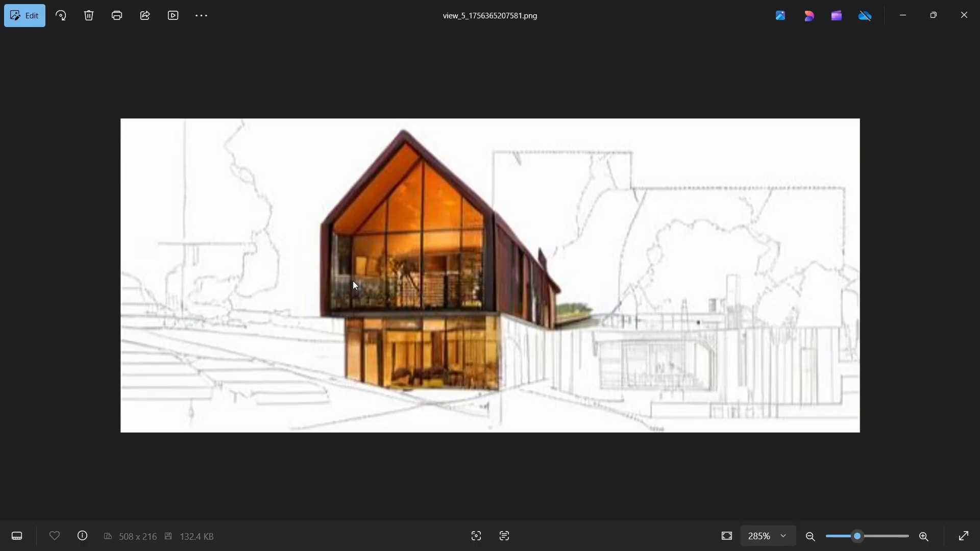
{"action": "key", "text": "Right"}
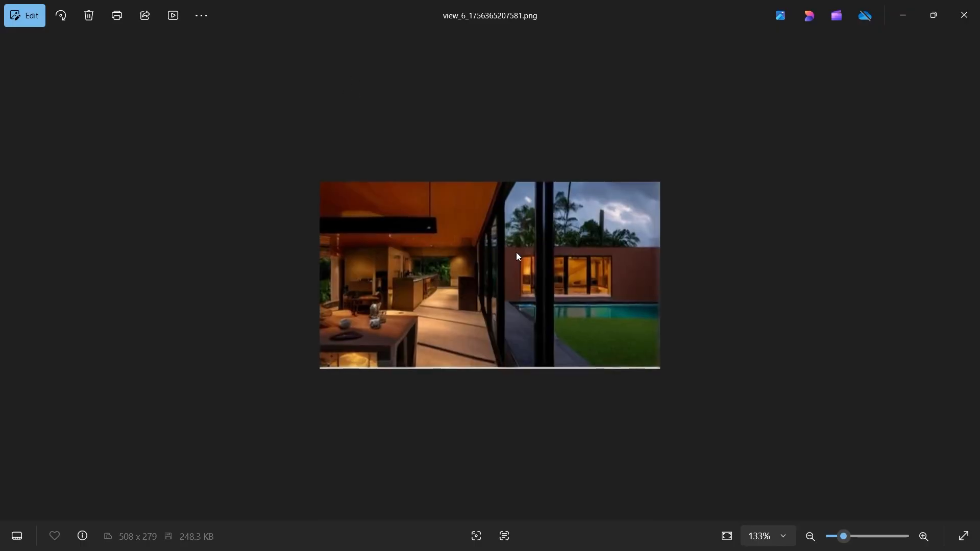
{"action": "scroll", "coordinate": [516, 252], "scroll_direction": "up", "scroll_amount": 1}
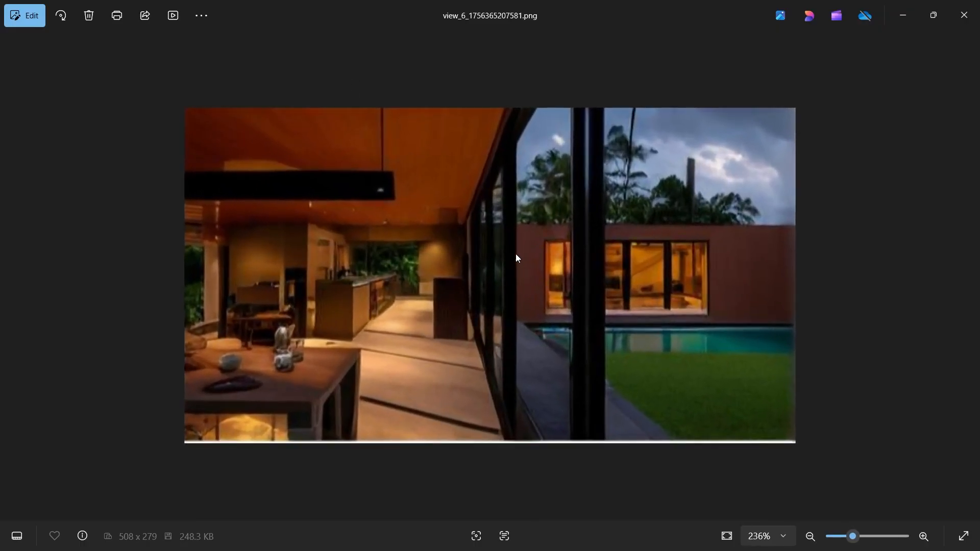
{"action": "scroll", "coordinate": [397, 303], "scroll_direction": "up", "scroll_amount": 1}
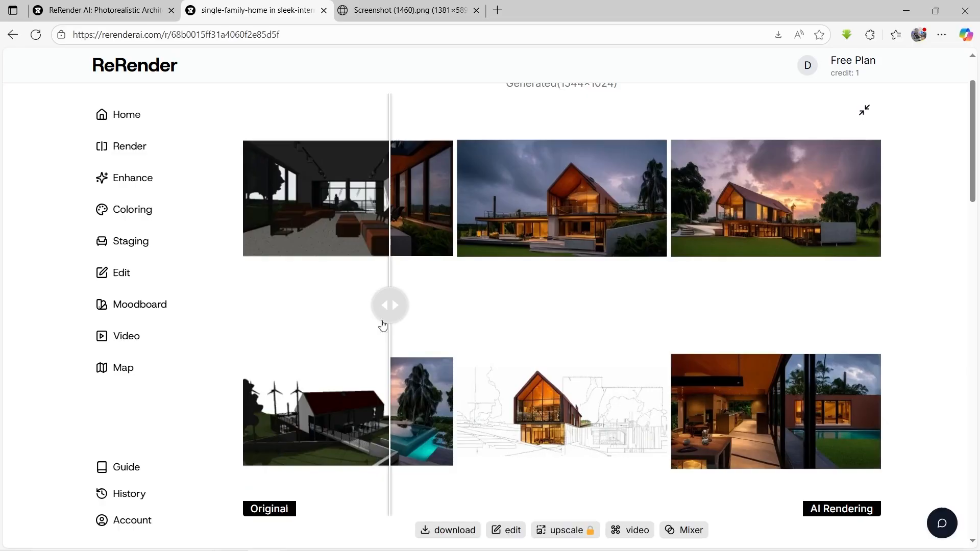
Step: Return to the ReRender result page in the browser and uncover the full AI rendering in the before/after comparison
{"action": "left_click_drag", "start_coordinate": [388, 306], "coordinate": [224, 305]}
{"action": "scroll", "coordinate": [347, 289], "scroll_direction": "up", "scroll_amount": 2}
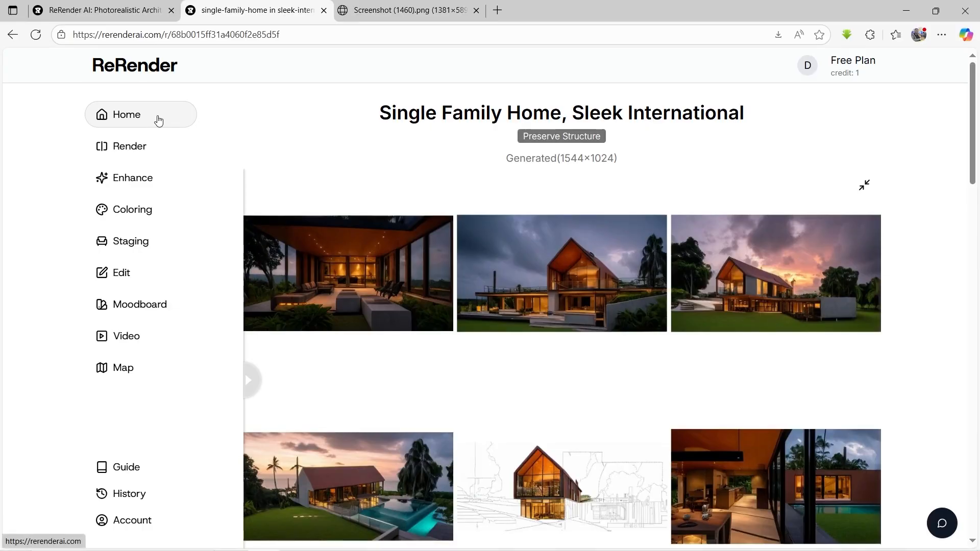
Step: Go to the ReRender home page and look through the example projects in the Fresh Render gallery
{"action": "left_click", "coordinate": [150, 120]}
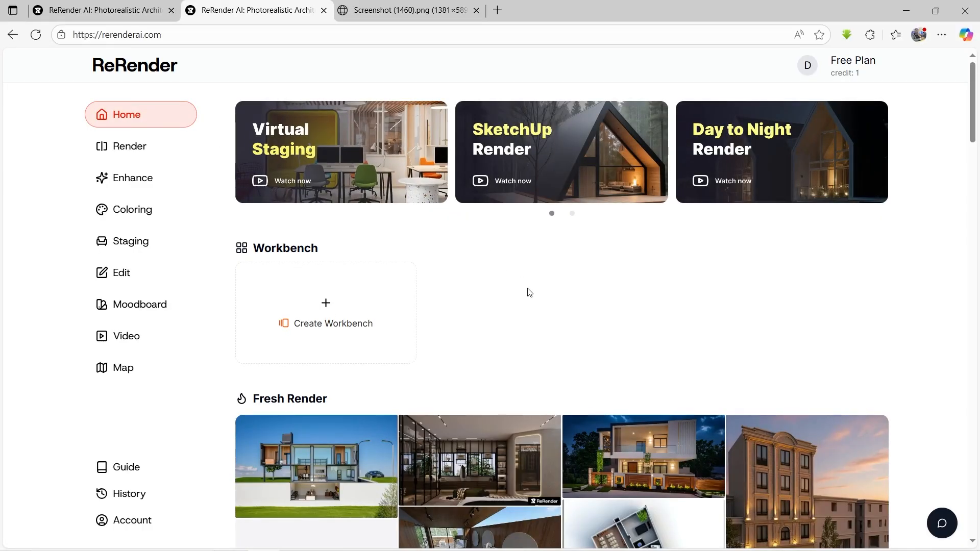
{"action": "scroll", "coordinate": [536, 357], "scroll_direction": "down", "scroll_amount": 3}
{"action": "scroll", "coordinate": [542, 401], "scroll_direction": "down", "scroll_amount": 1}
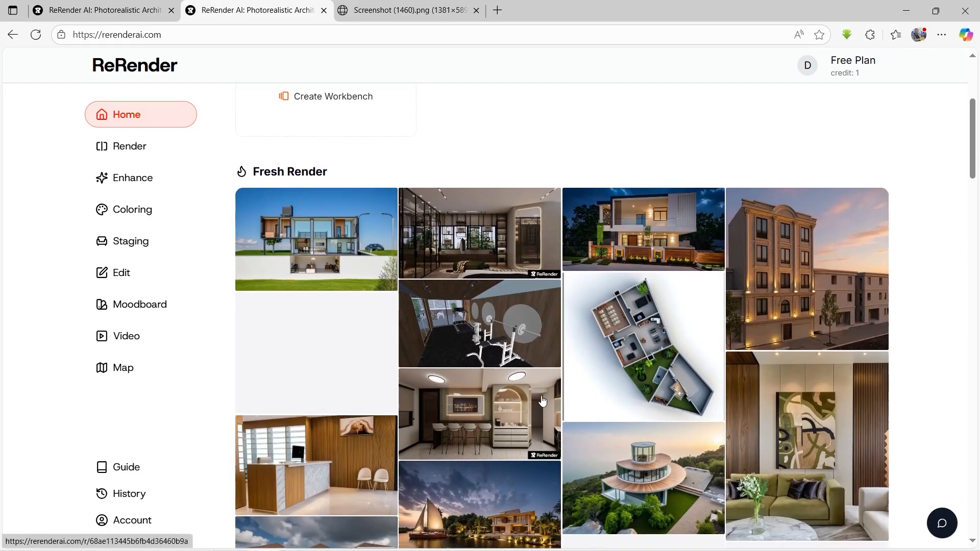
{"action": "scroll", "coordinate": [542, 401], "scroll_direction": "down", "scroll_amount": 2}
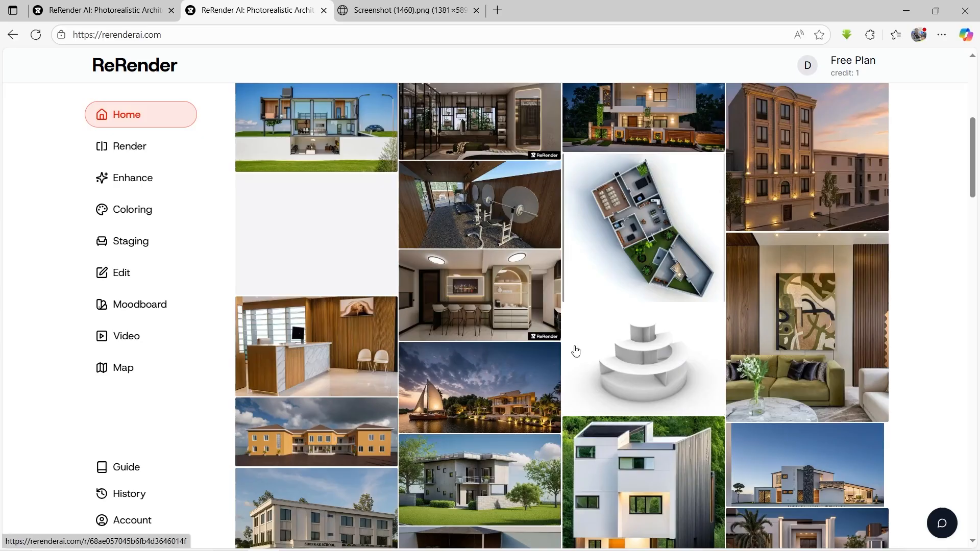
{"action": "scroll", "coordinate": [538, 259], "scroll_direction": "up", "scroll_amount": 2}
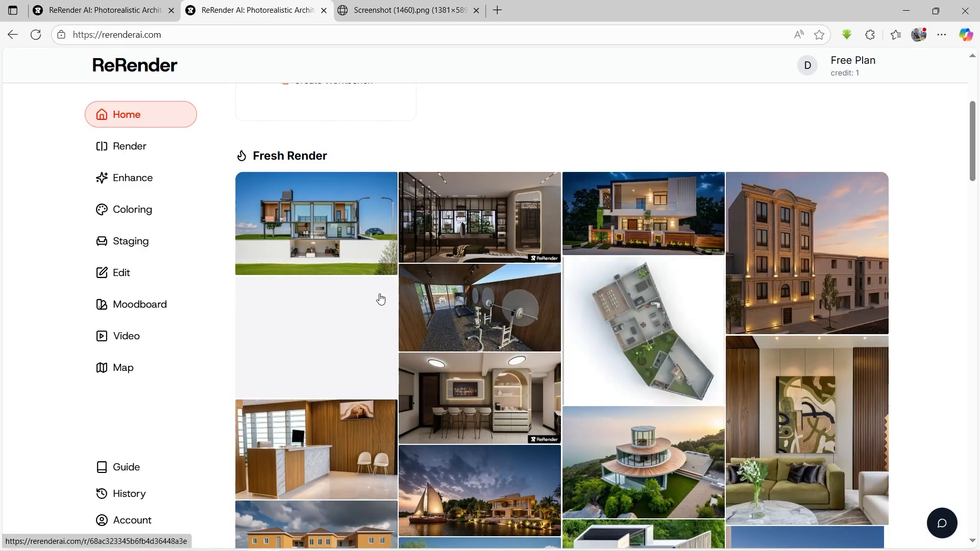
{"action": "scroll", "coordinate": [379, 298], "scroll_direction": "up", "scroll_amount": 1}
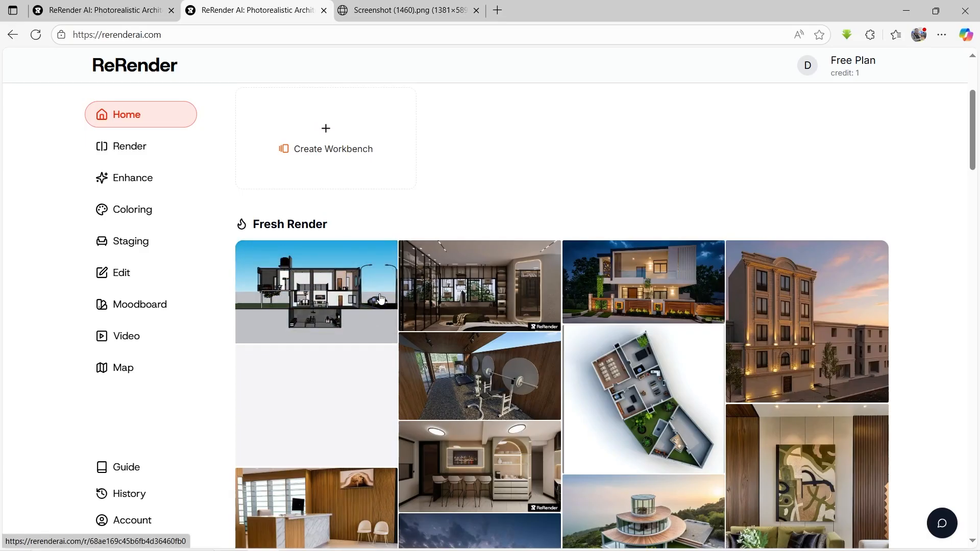
{"action": "scroll", "coordinate": [343, 197], "scroll_direction": "up", "scroll_amount": 3}
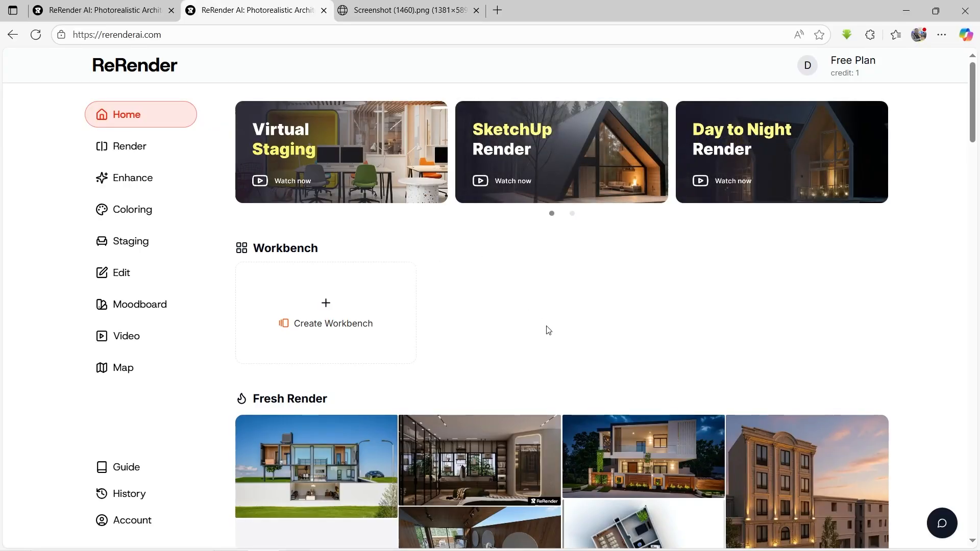
{"action": "scroll", "coordinate": [547, 330], "scroll_direction": "down", "scroll_amount": 5}
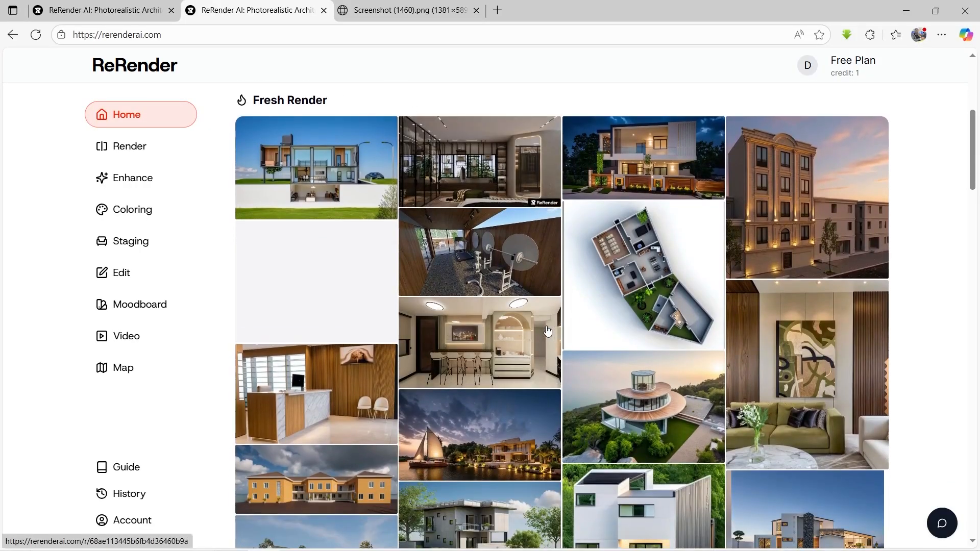